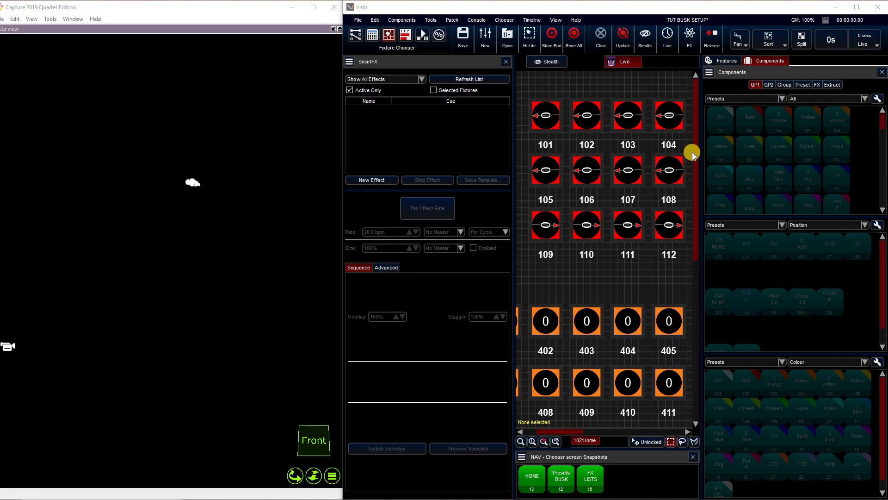
Add a new page named 'FX Presets' to the top presets panel.
{"action": "right_click", "coordinate": [824, 141]}
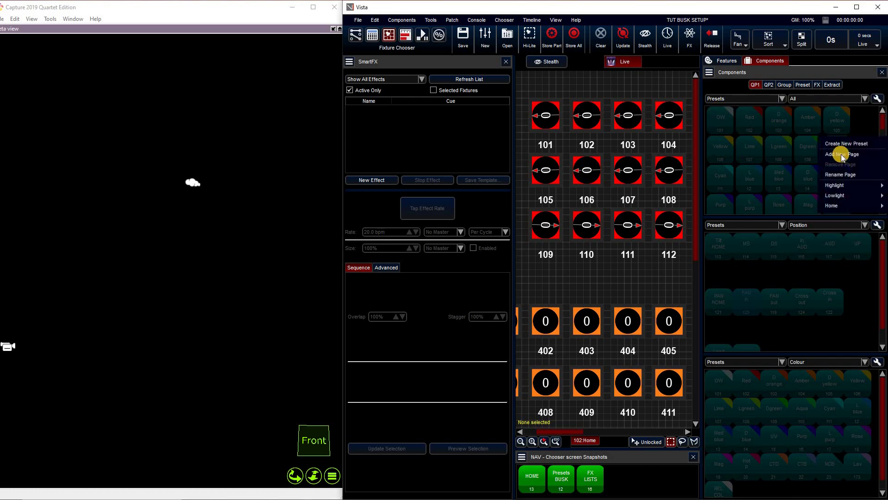
{"action": "left_click", "coordinate": [841, 156]}
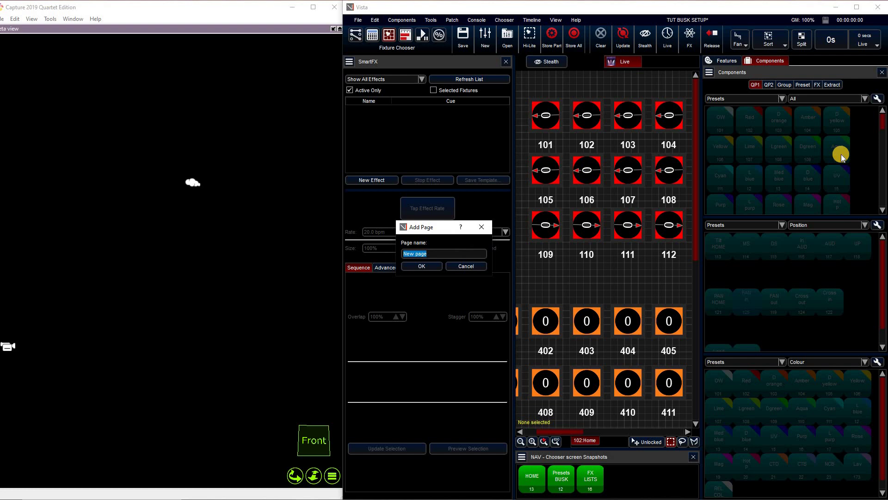
{"action": "type", "text": "FX P"}
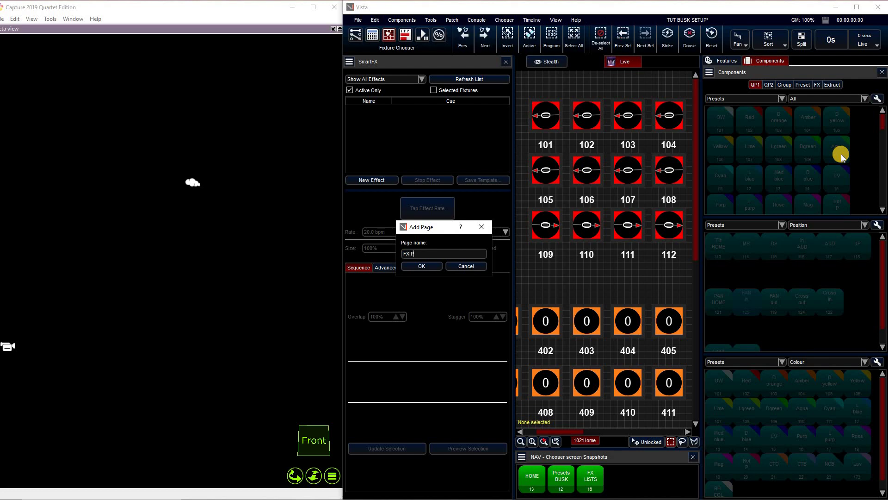
{"action": "type", "text": "resets"}
{"action": "key", "text": "Return"}
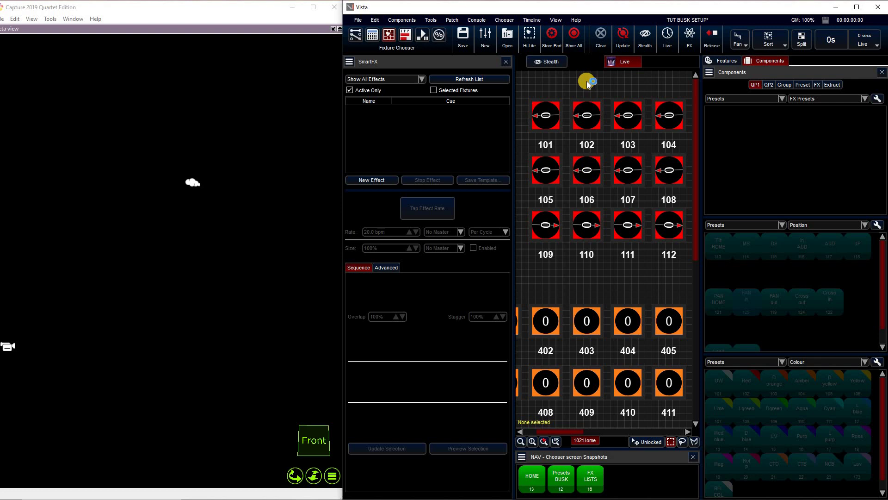
Bring fixtures 101–112 to full intensity and narrow their zoom to 2.
{"action": "left_click_drag", "start_coordinate": [528, 87], "coordinate": [672, 234]}
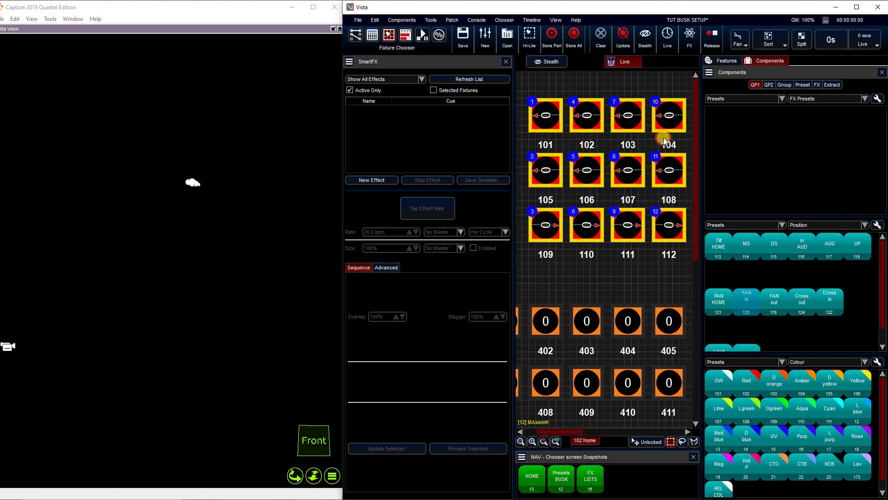
{"action": "left_click", "coordinate": [725, 61]}
{"action": "left_click", "coordinate": [746, 85]}
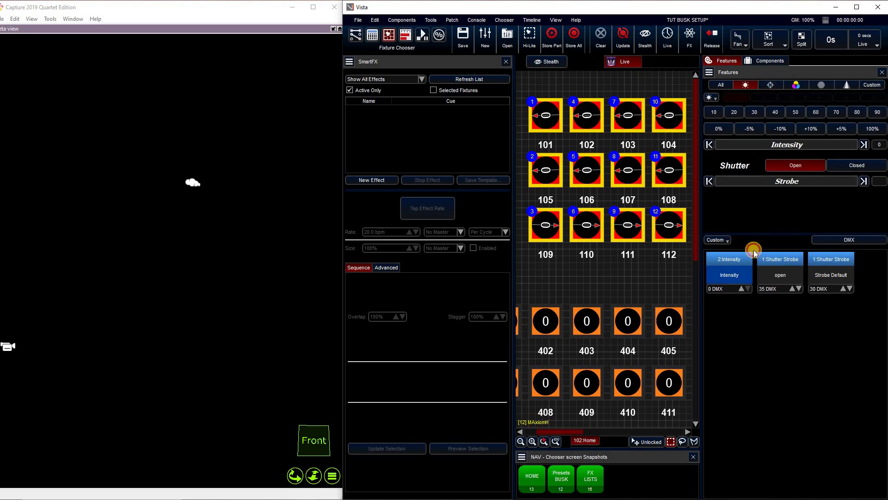
{"action": "key", "text": "f"}
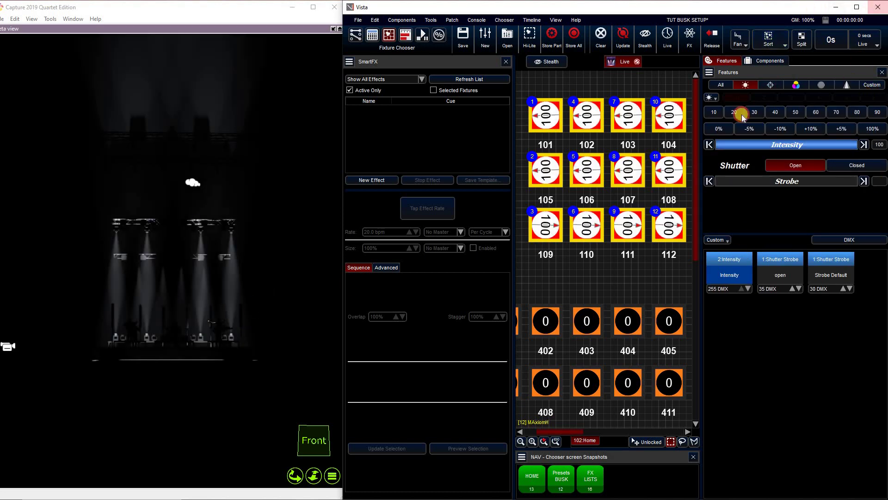
{"action": "key", "text": "b"}
{"action": "left_click_drag", "start_coordinate": [788, 137], "coordinate": [724, 137]}
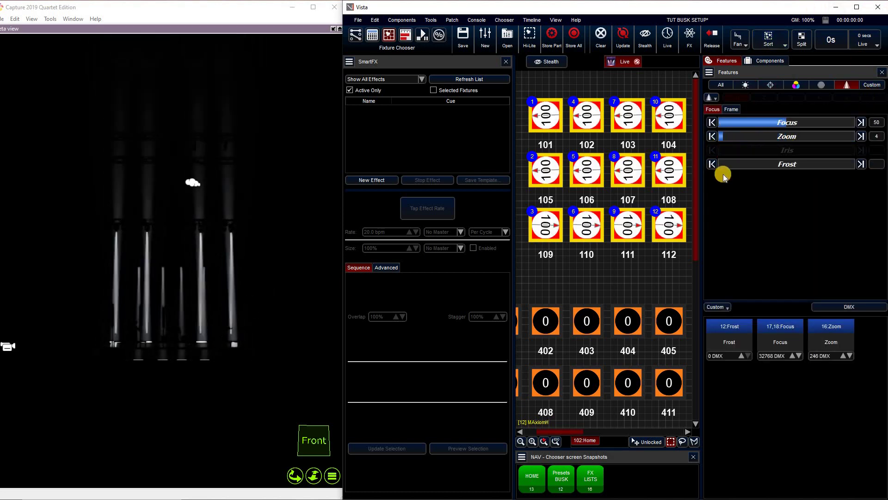
{"action": "left_click_drag", "start_coordinate": [723, 175], "coordinate": [712, 151]}
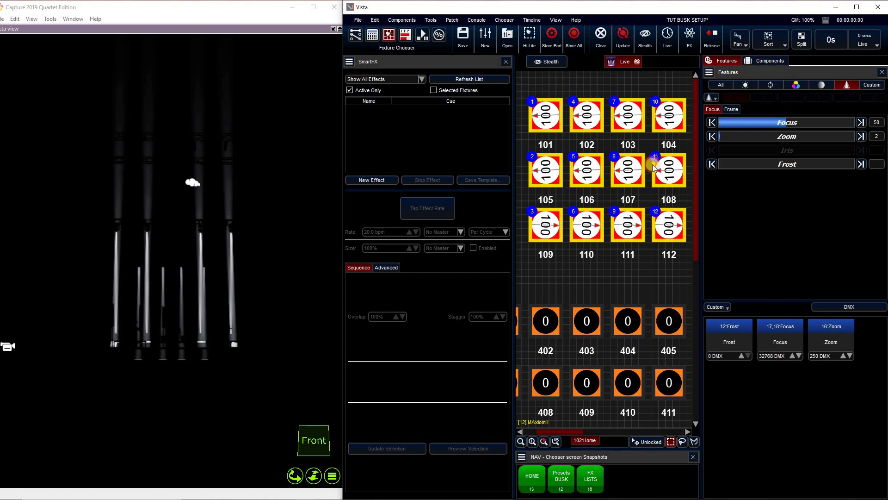
Tilt fixtures 101–108 to 21.32, then select fixtures 109–112.
{"action": "left_click_drag", "start_coordinate": [527, 95], "coordinate": [770, 83]}
{"action": "left_click", "coordinate": [771, 85]}
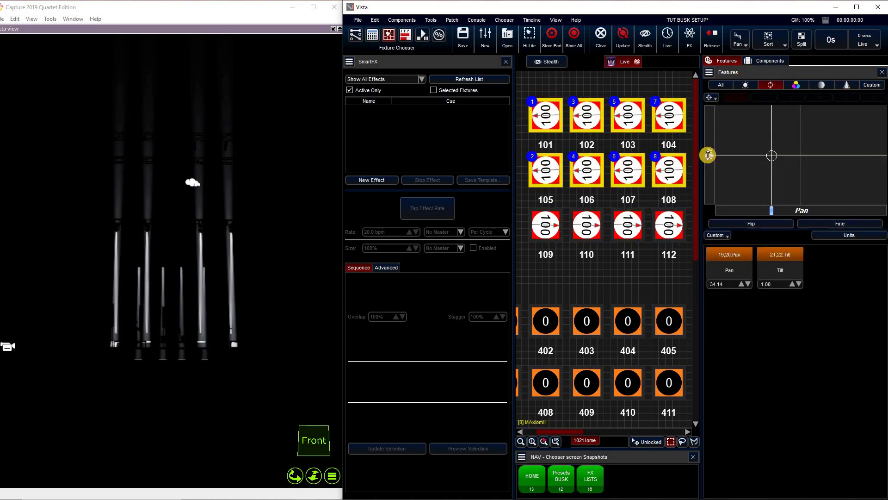
{"action": "left_click_drag", "start_coordinate": [710, 148], "coordinate": [710, 144]}
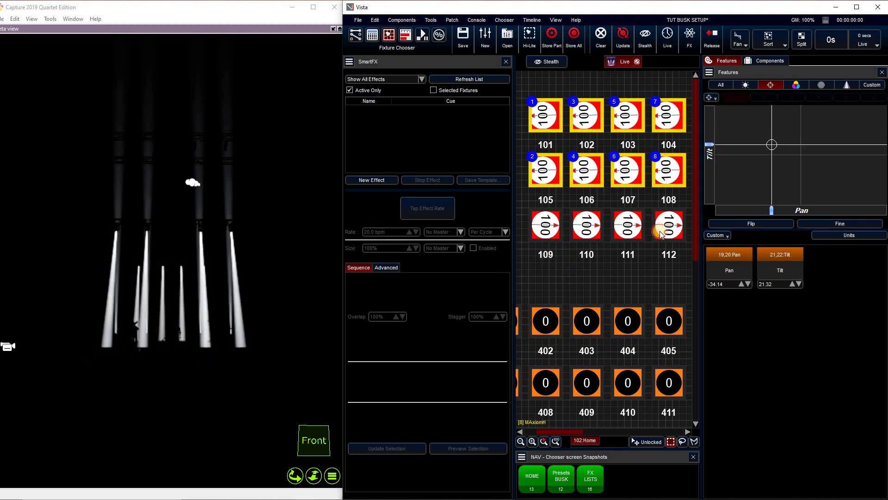
{"action": "left_click_drag", "start_coordinate": [541, 253], "coordinate": [707, 114]}
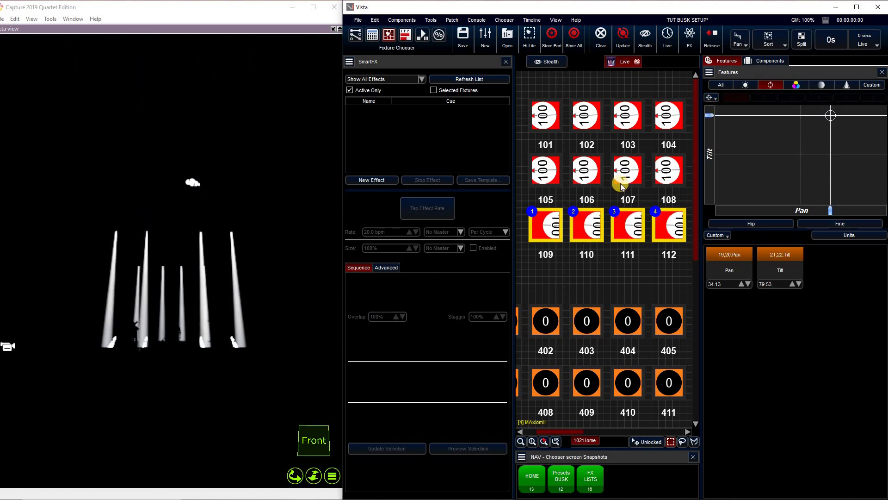
Reselect fixtures 101–112 and dim their intensity to 0.
{"action": "left_click", "coordinate": [539, 86]}
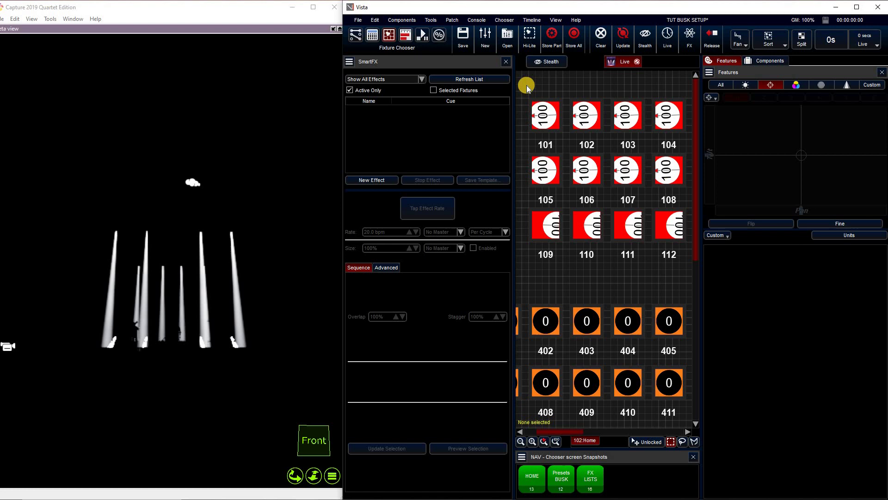
{"action": "left_click_drag", "start_coordinate": [668, 241], "coordinate": [668, 240]}
{"action": "left_click", "coordinate": [746, 84]}
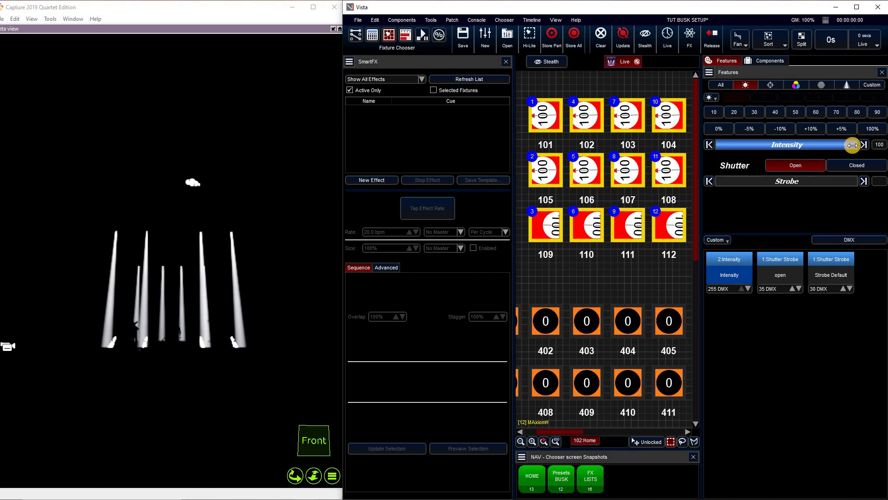
{"action": "left_click_drag", "start_coordinate": [853, 145], "coordinate": [730, 144]}
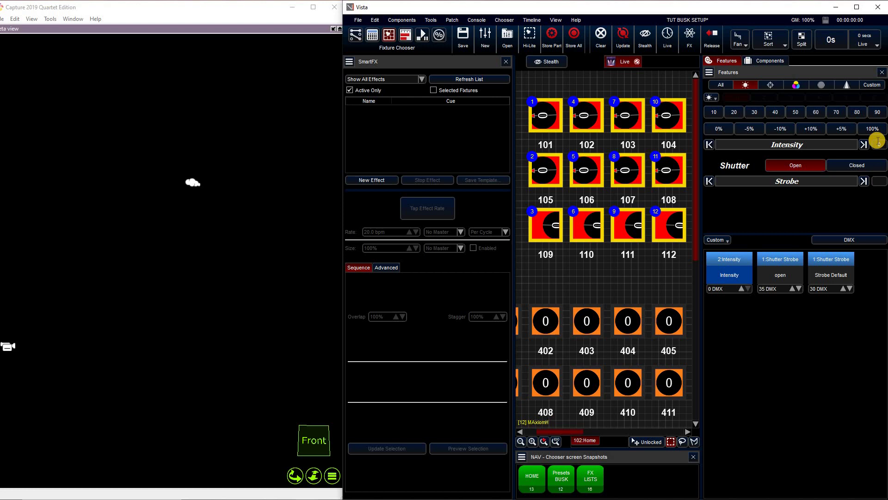
{"action": "left_click_drag", "start_coordinate": [737, 147], "coordinate": [714, 145]}
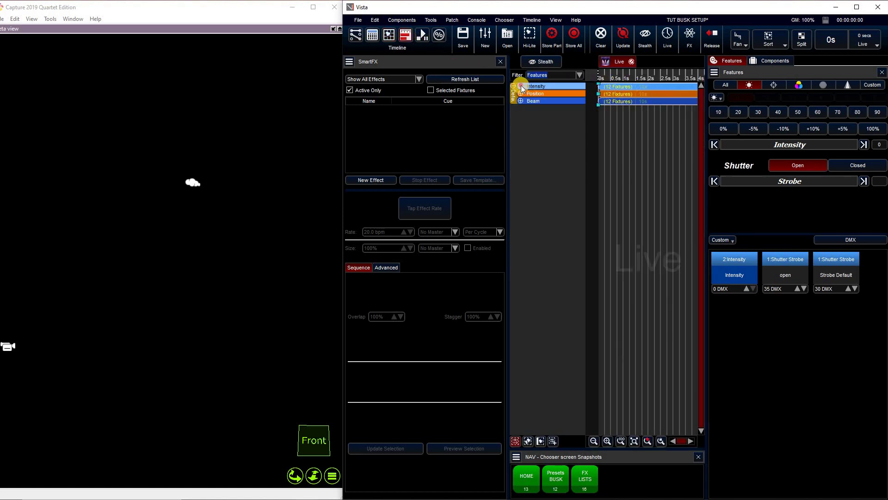
Expand the Intensity timeline row to check each fixture shows Off, then return to Components.
{"action": "double_click", "coordinate": [547, 87]}
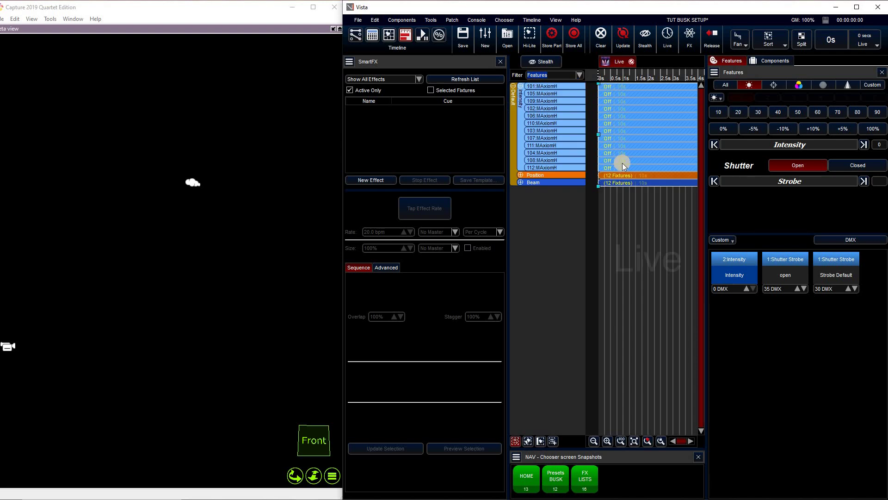
{"action": "left_click", "coordinate": [388, 40]}
{"action": "left_click", "coordinate": [784, 65]}
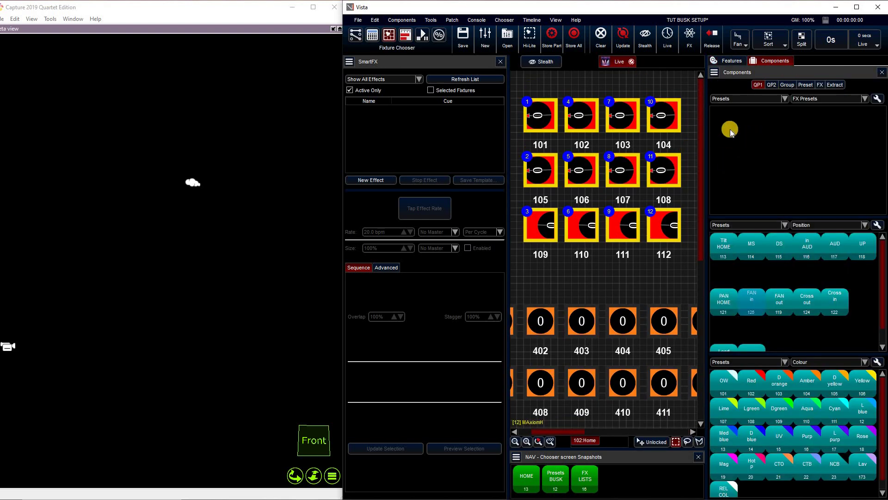
Record a position-only preset named 'Down OFF' on the FX Presets page.
{"action": "key", "text": "shift"}
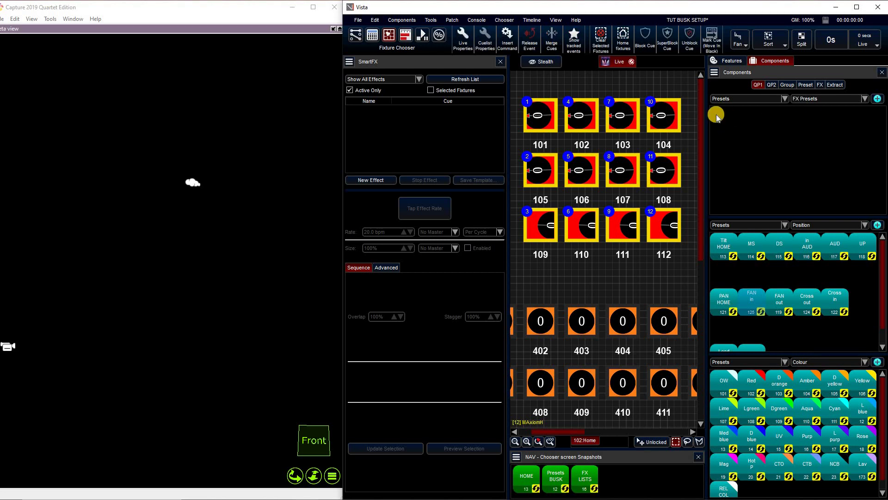
{"action": "left_click", "coordinate": [717, 113], "text": "shift"}
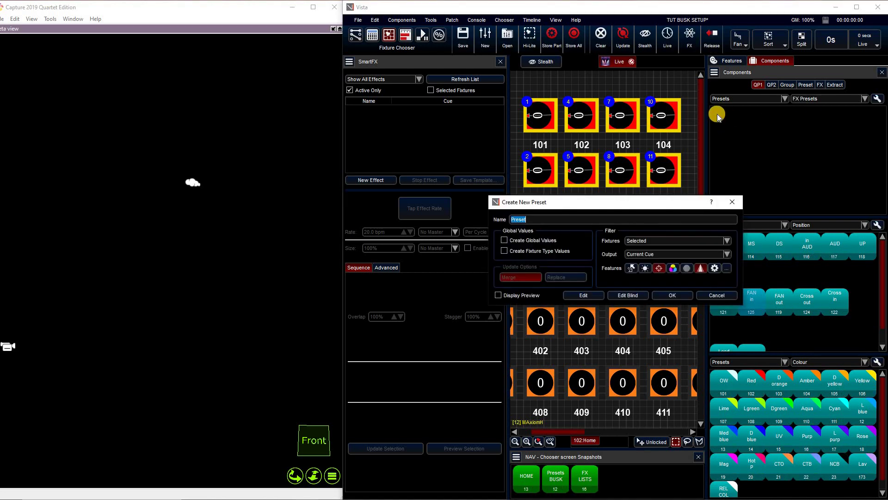
{"action": "type", "text": "Down OFF"}
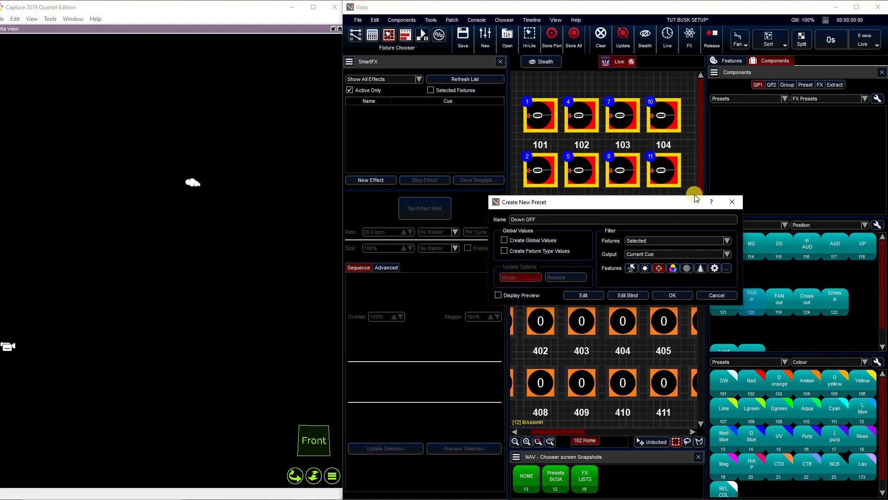
{"action": "left_click", "coordinate": [701, 268]}
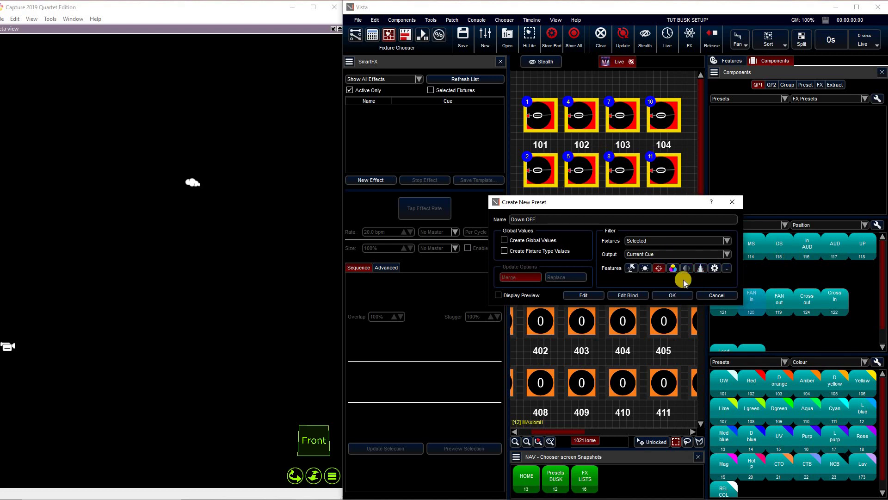
{"action": "left_click", "coordinate": [658, 268]}
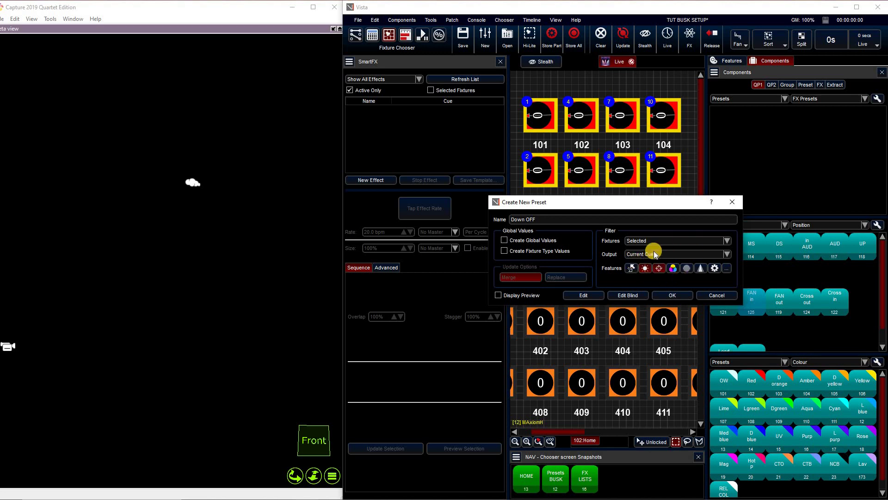
{"action": "left_click", "coordinate": [680, 295]}
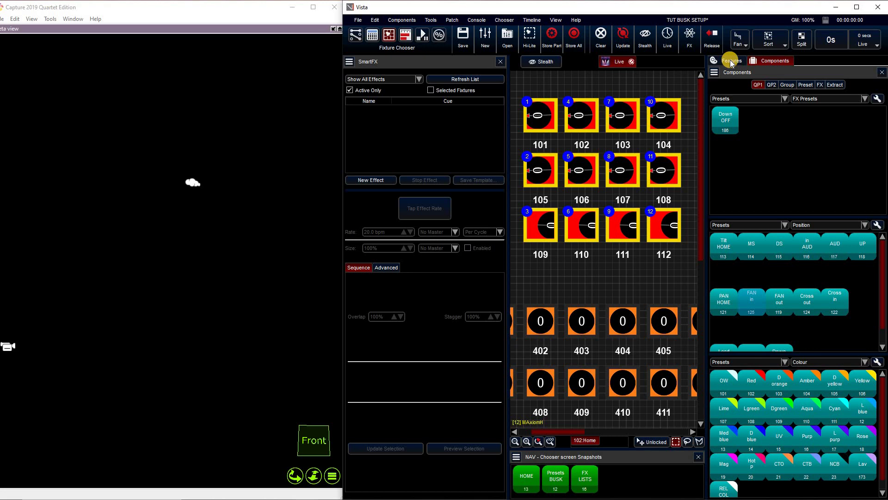
Open the fixtures' shutter and tilt fixtures 101–108 up toward the audience.
{"action": "left_click", "coordinate": [731, 62]}
{"action": "left_click", "coordinate": [781, 163]}
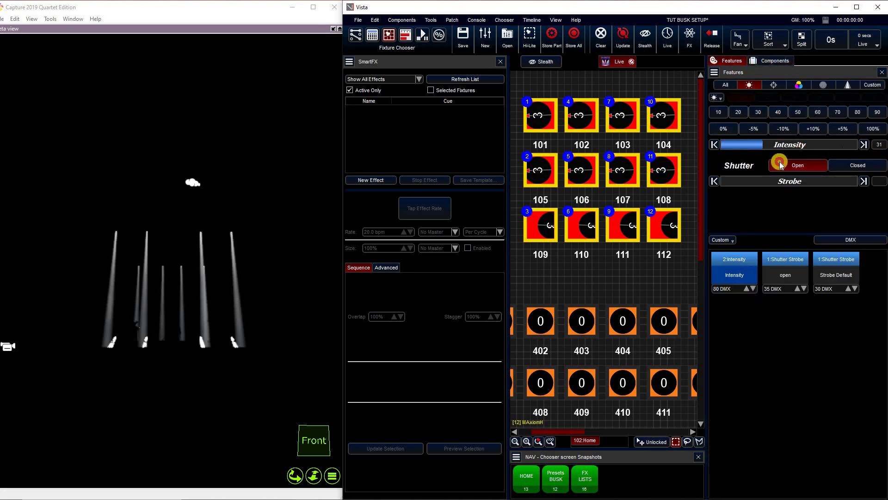
{"action": "left_click", "coordinate": [532, 88]}
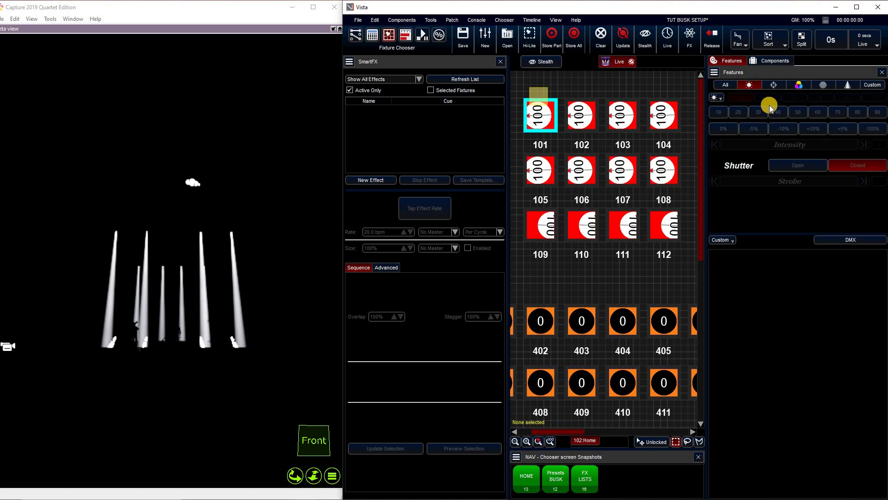
{"action": "key", "text": "ctrl+z"}
{"action": "left_click", "coordinate": [774, 85]}
{"action": "left_click", "coordinate": [716, 138]}
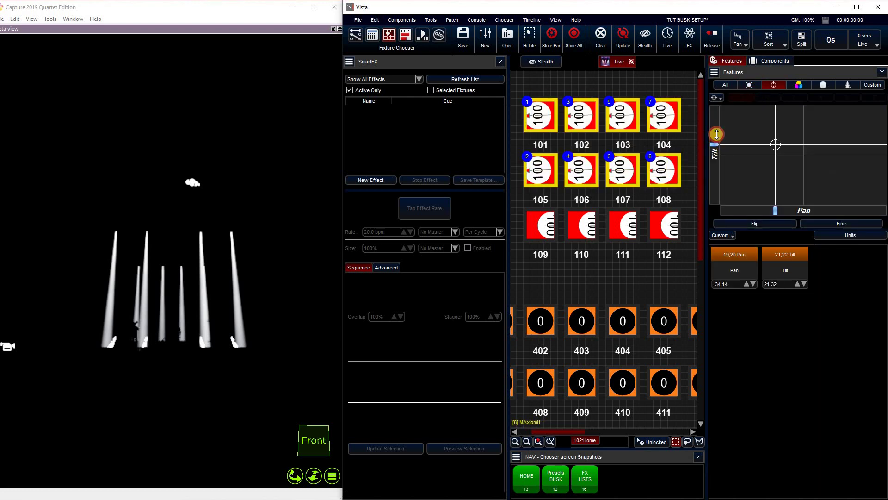
{"action": "left_click_drag", "start_coordinate": [717, 134], "coordinate": [717, 124]}
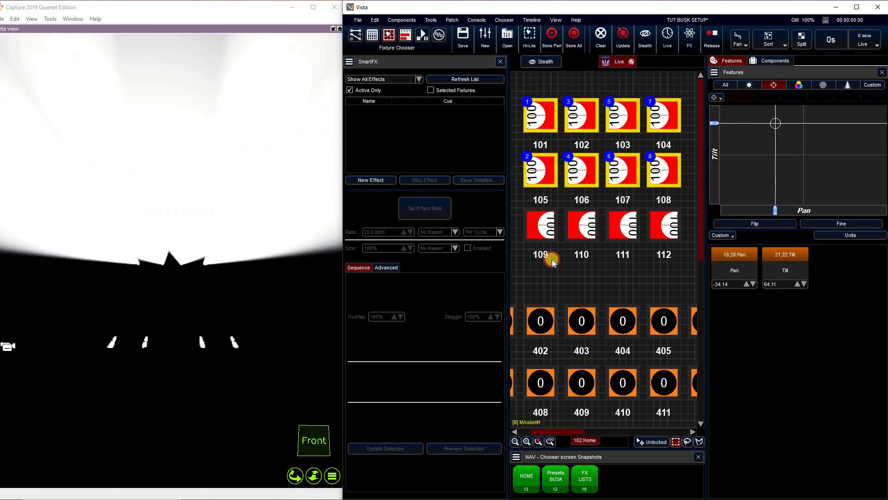
Adjust the tilt of fixtures 109–112, then select all twelve fixtures.
{"action": "left_click_drag", "start_coordinate": [529, 257], "coordinate": [678, 232]}
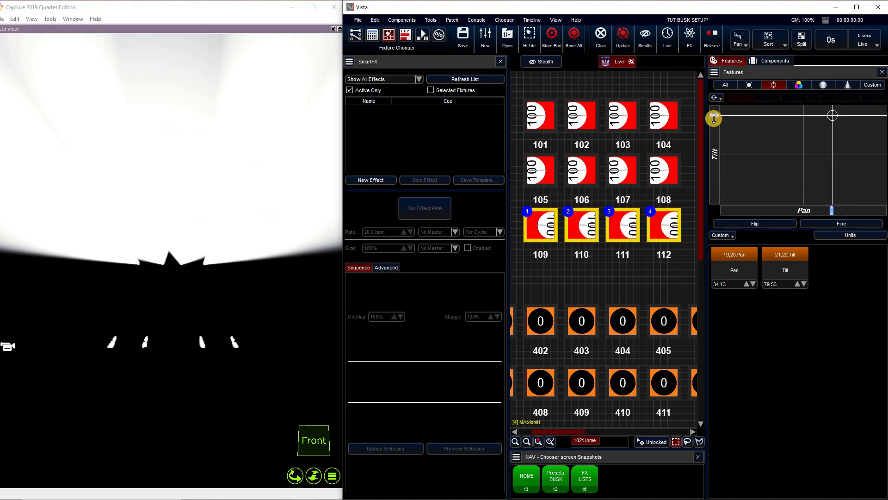
{"action": "left_click_drag", "start_coordinate": [716, 123], "coordinate": [715, 126]}
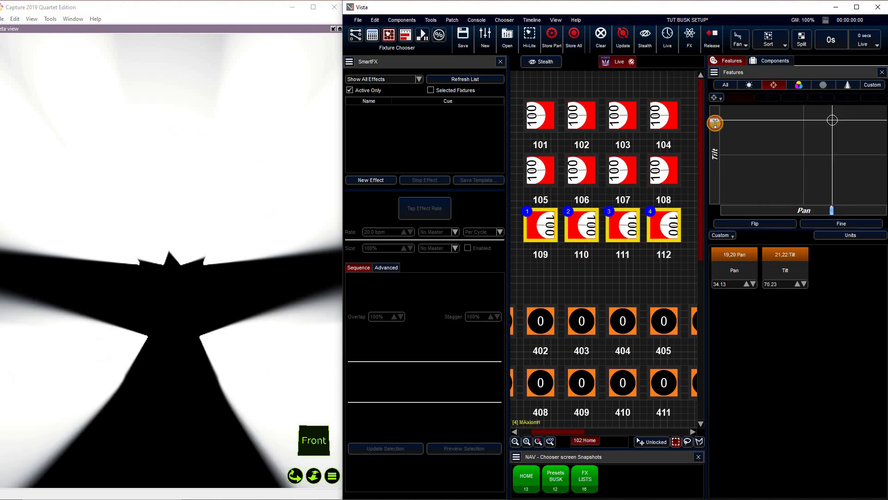
{"action": "left_click", "coordinate": [533, 83]}
{"action": "left_click_drag", "start_coordinate": [676, 229], "coordinate": [677, 227]}
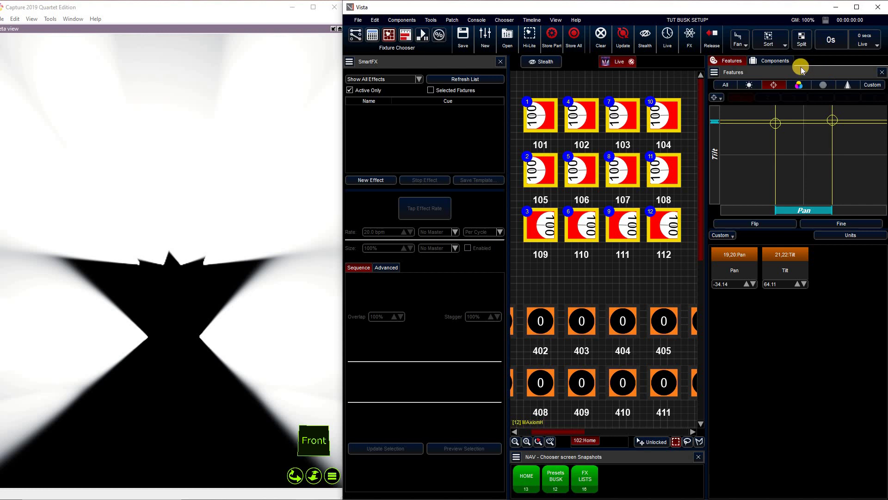
{"action": "left_click", "coordinate": [775, 60]}
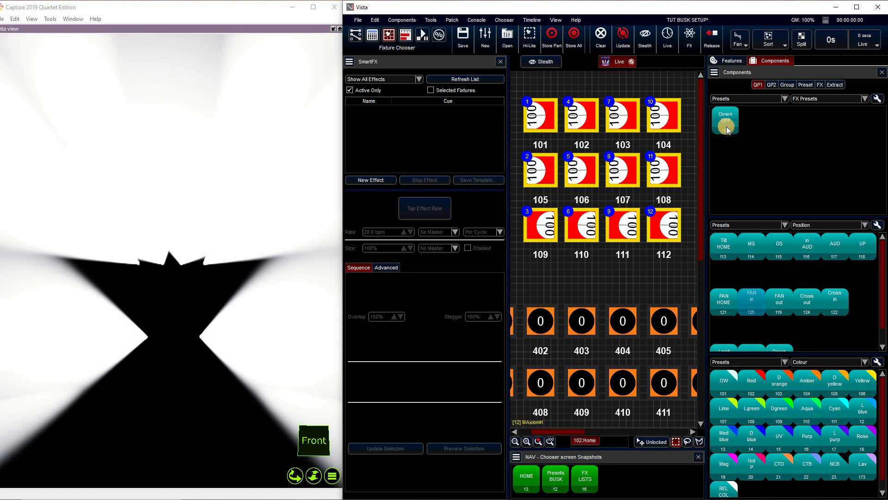
Store an intensity-only preset named 'AUD ON' (187) beside Down OFF on the FX Presets page.
{"action": "left_click", "coordinate": [750, 120]}
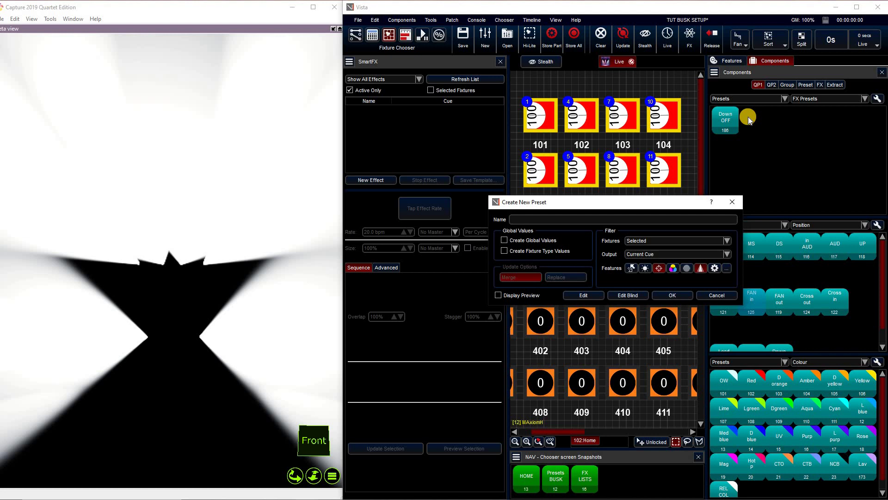
{"action": "type", "text": "AUD"}
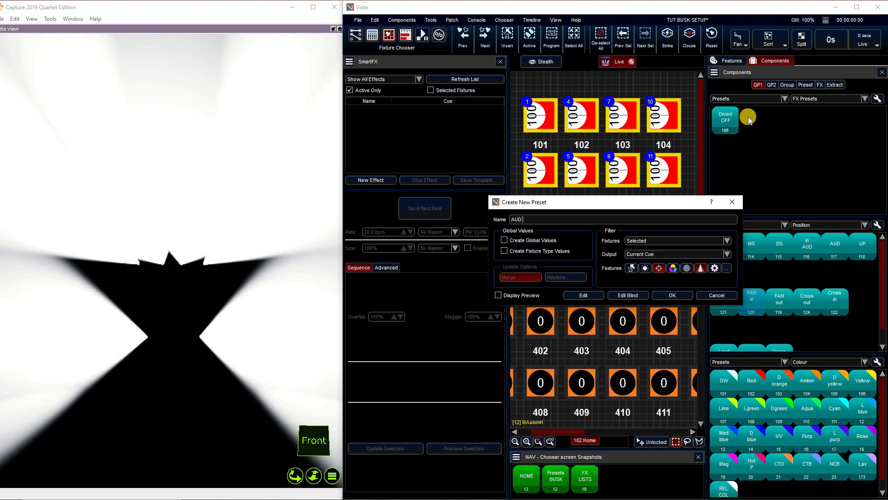
{"action": "type", "text": " ON"}
{"action": "left_click", "coordinate": [701, 267]}
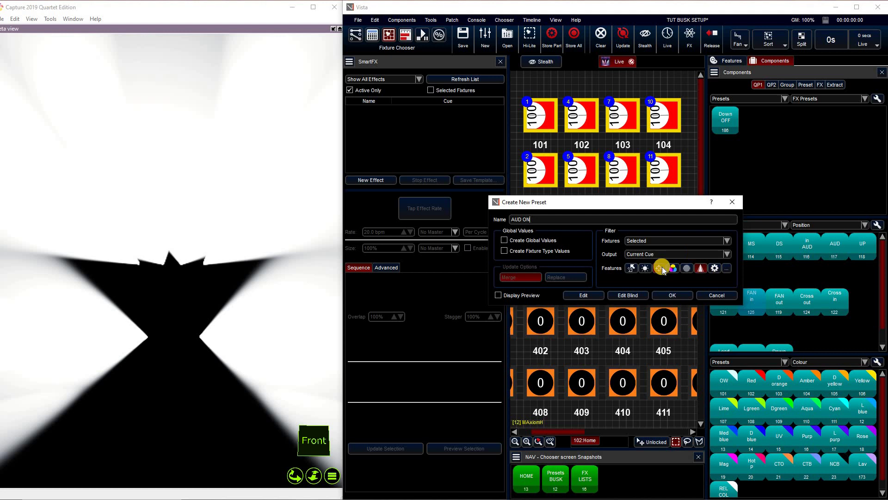
{"action": "left_click", "coordinate": [645, 269]}
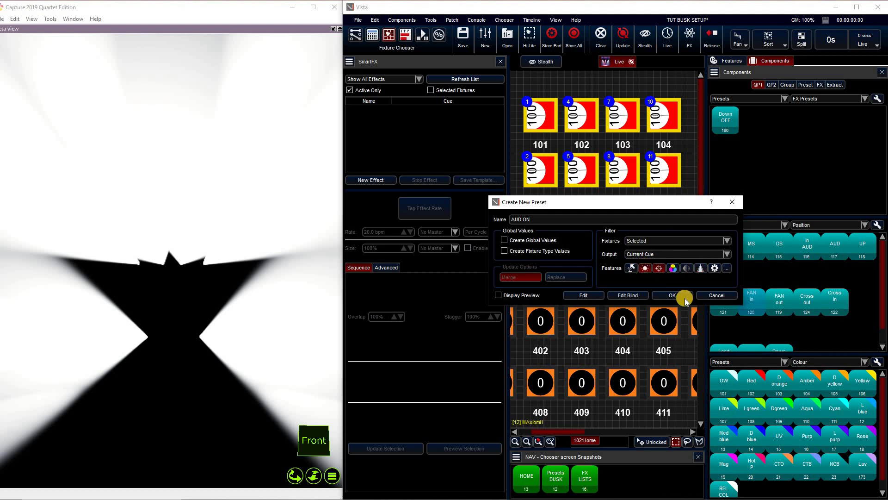
{"action": "left_click", "coordinate": [673, 295]}
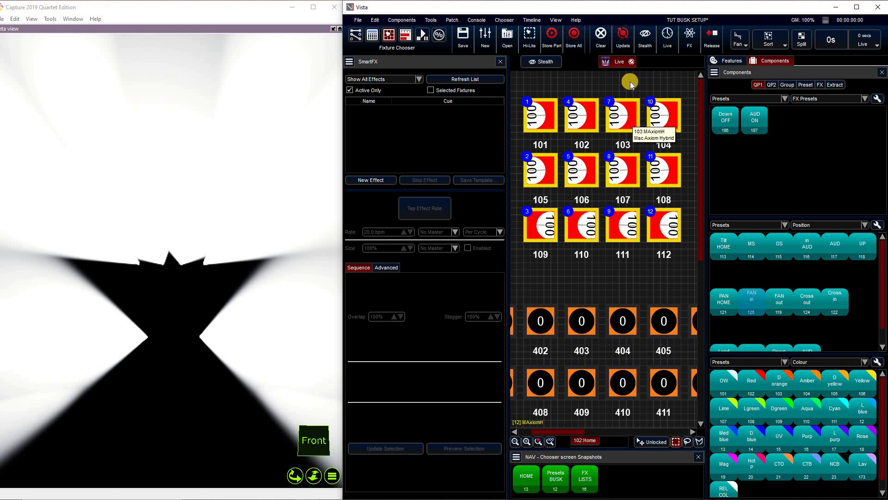
Raise the tilt of fixtures 101–108 further and adjust the tilt of 109–112.
{"action": "left_click", "coordinate": [723, 62]}
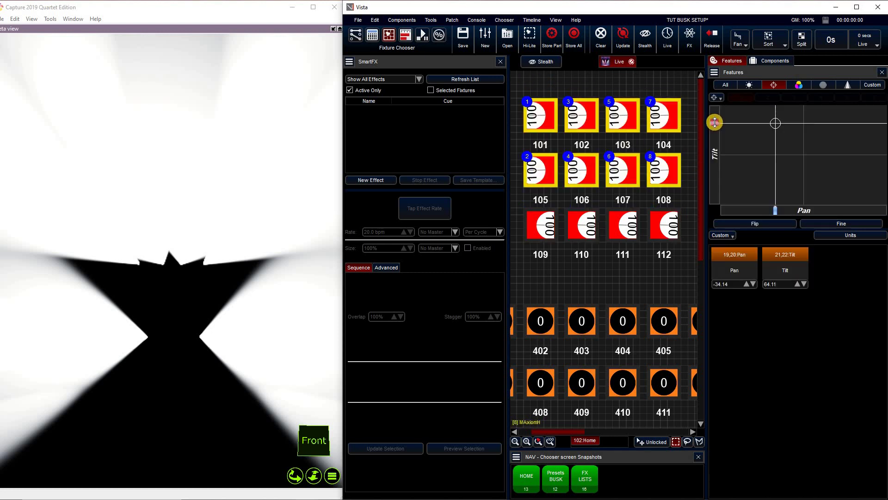
{"action": "left_click_drag", "start_coordinate": [715, 119], "coordinate": [716, 118]}
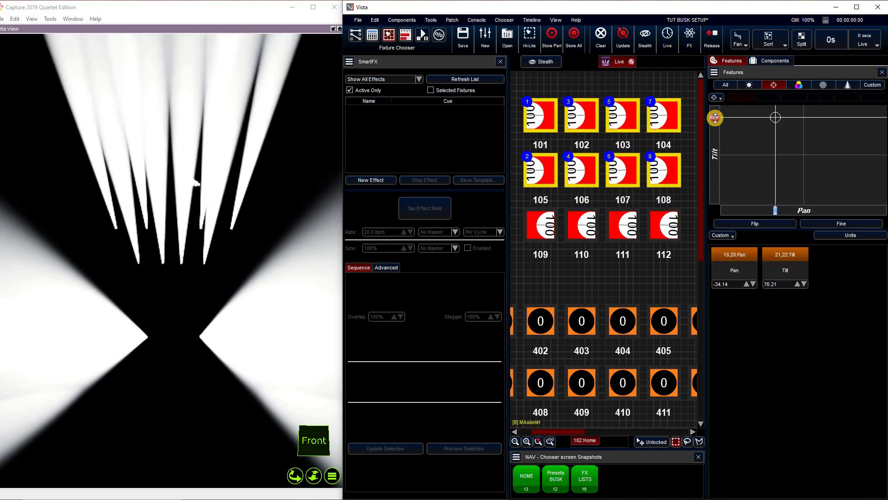
{"action": "left_click", "coordinate": [559, 252]}
{"action": "left_click", "coordinate": [674, 227]}
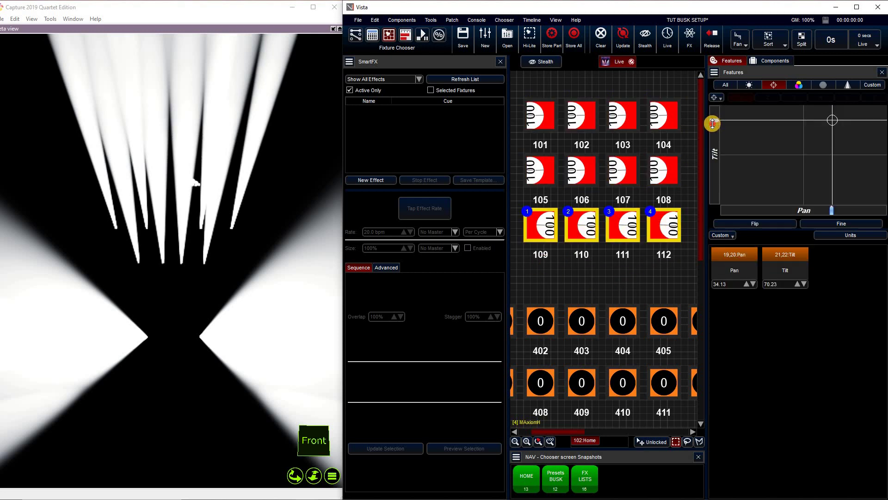
{"action": "left_click_drag", "start_coordinate": [713, 123], "coordinate": [711, 128]}
Select fixtures 101–112 and fade their intensity to 0.
{"action": "left_click", "coordinate": [665, 270]}
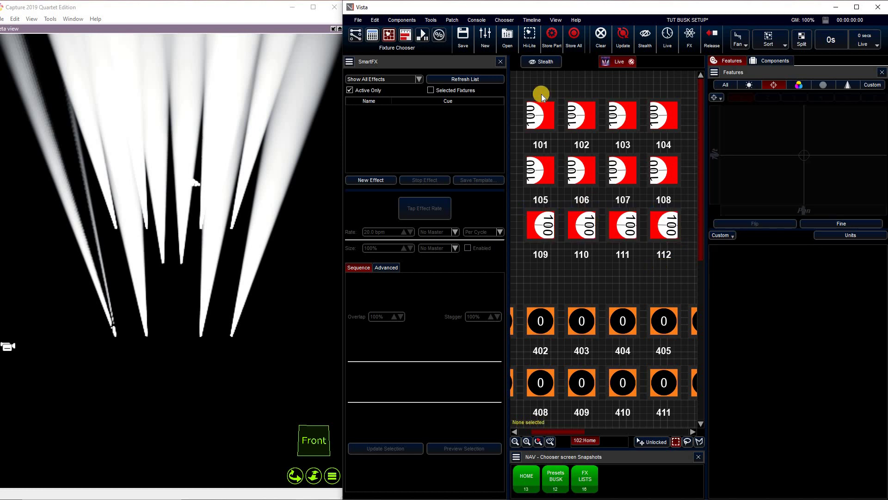
{"action": "left_click_drag", "start_coordinate": [532, 89], "coordinate": [662, 254]}
{"action": "left_click", "coordinate": [750, 84]}
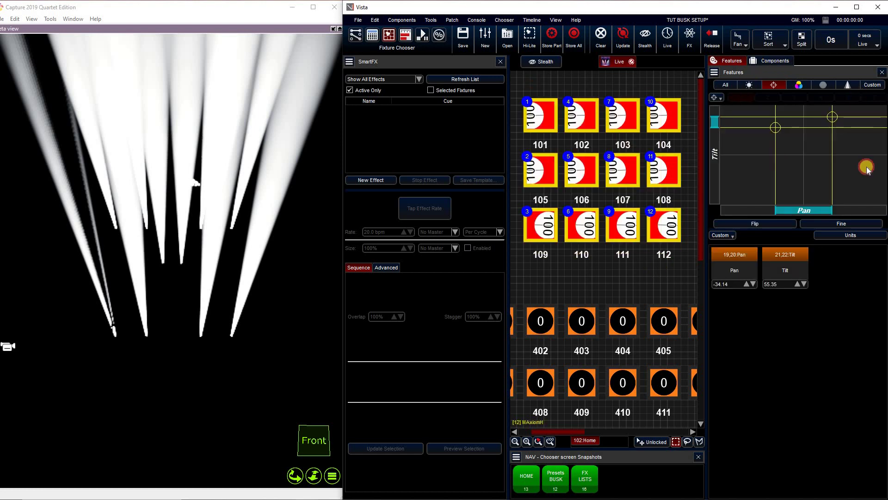
{"action": "left_click_drag", "start_coordinate": [857, 145], "coordinate": [686, 147]}
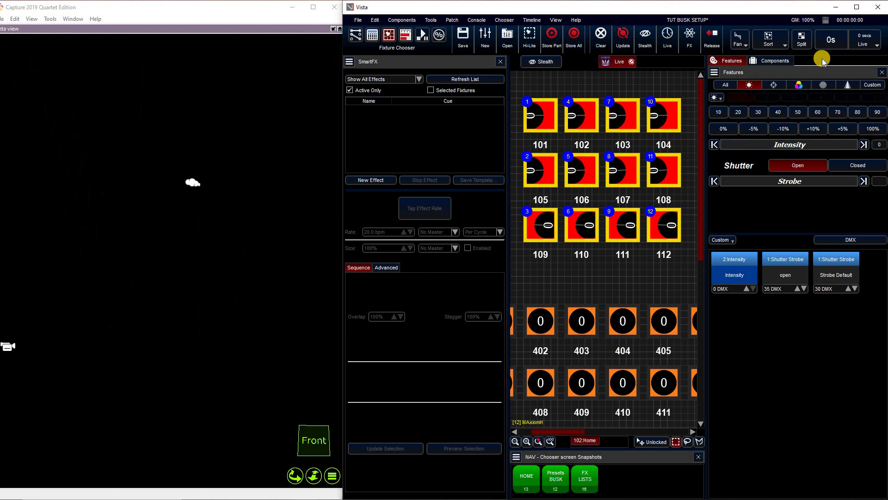
{"action": "left_click", "coordinate": [776, 60]}
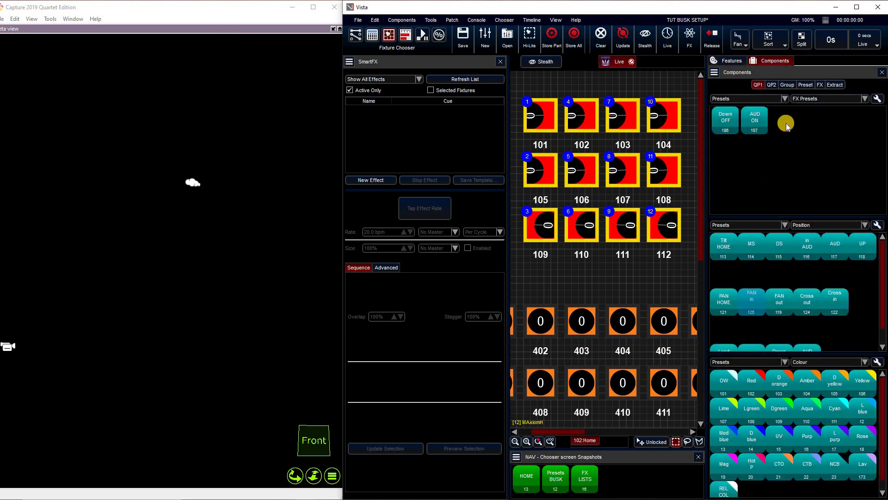
Store an intensity preset named 'UP OFF' (188) beside Down OFF and AUD ON.
{"action": "left_click", "coordinate": [815, 179], "text": "ctrl"}
{"action": "key", "text": "BackSpace"}
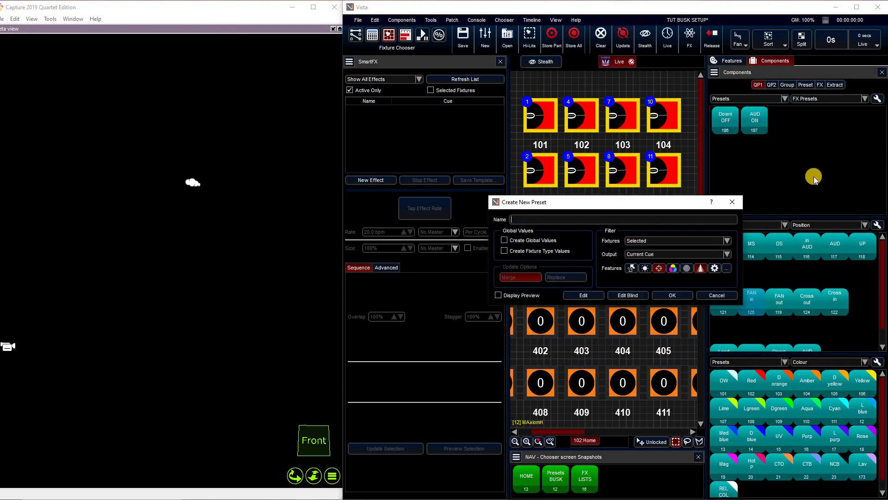
{"action": "key", "text": "shift"}
{"action": "type", "text": "UP "}
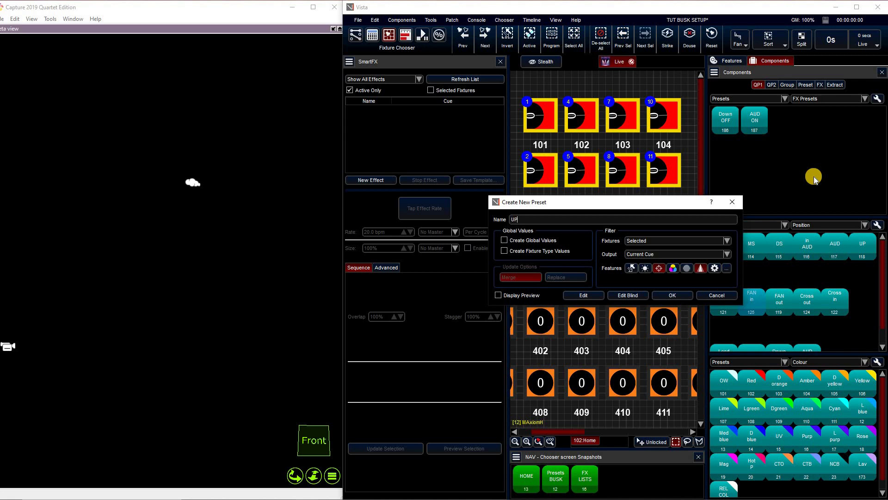
{"action": "type", "text": "OFF"}
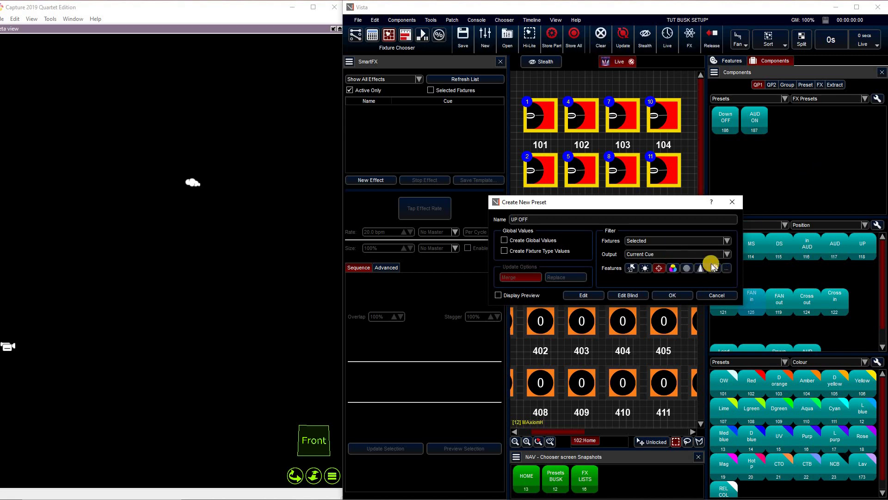
{"action": "left_click", "coordinate": [645, 268]}
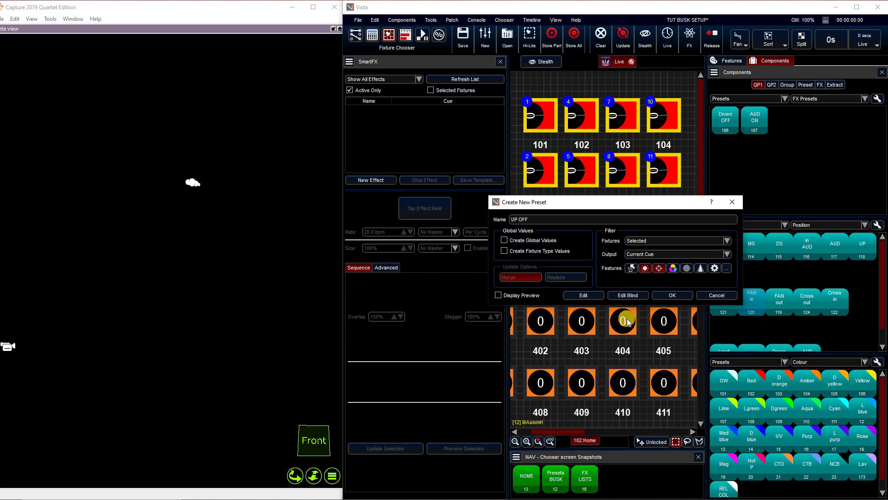
{"action": "key", "text": "Return"}
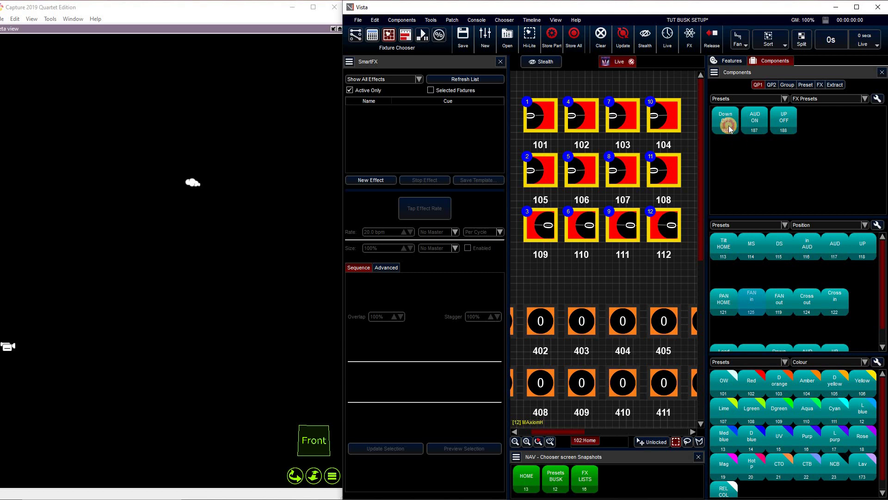
Try the AUD ON preset, then apply UP OFF to leave fixtures 101–112 dark.
{"action": "left_click", "coordinate": [753, 121]}
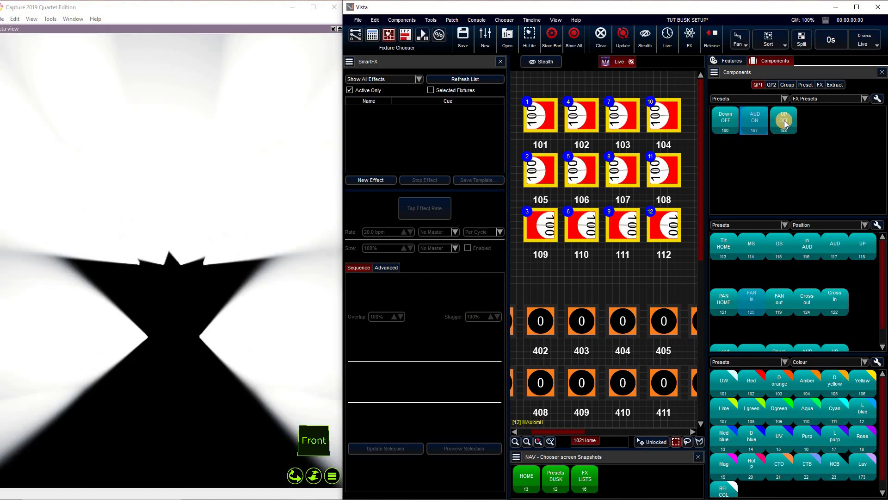
{"action": "left_click", "coordinate": [784, 129]}
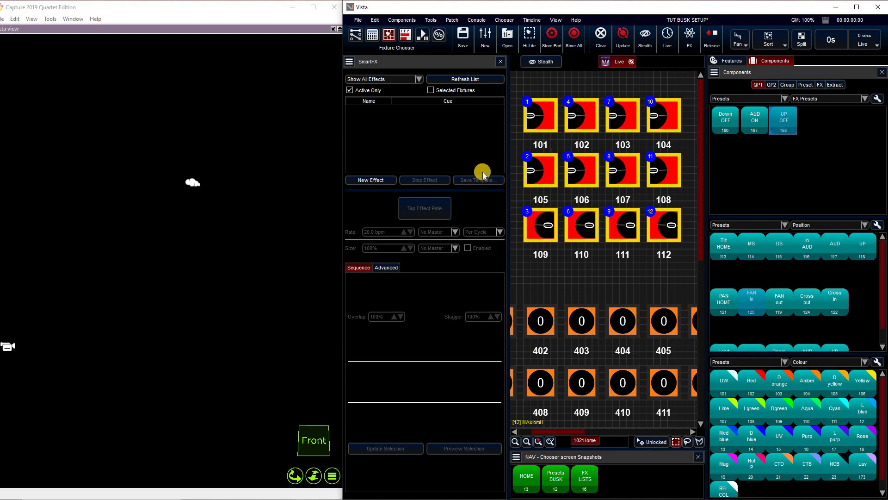
Create a new SmartFX intensity swing effect with three steps.
{"action": "left_click", "coordinate": [371, 180]}
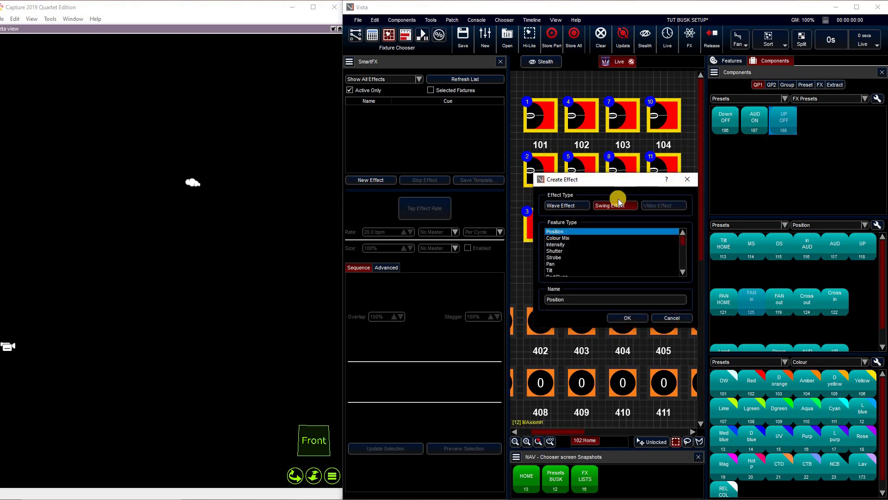
{"action": "left_click", "coordinate": [565, 245]}
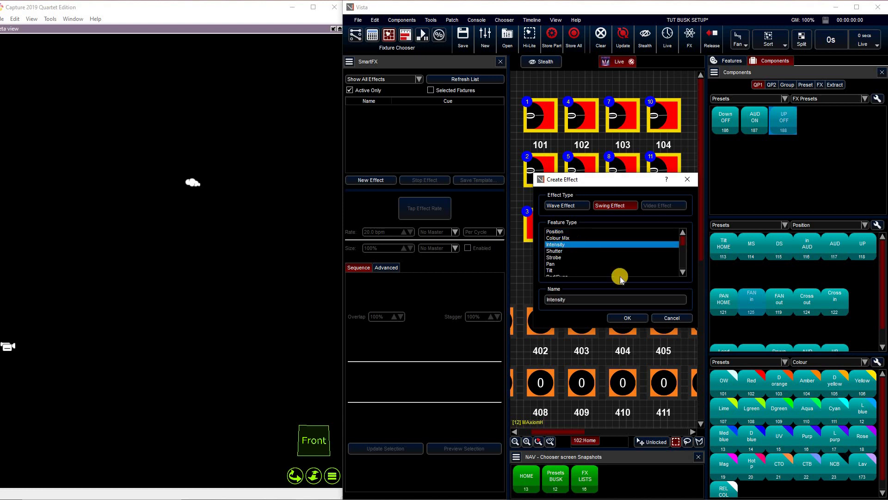
{"action": "left_click", "coordinate": [626, 318]}
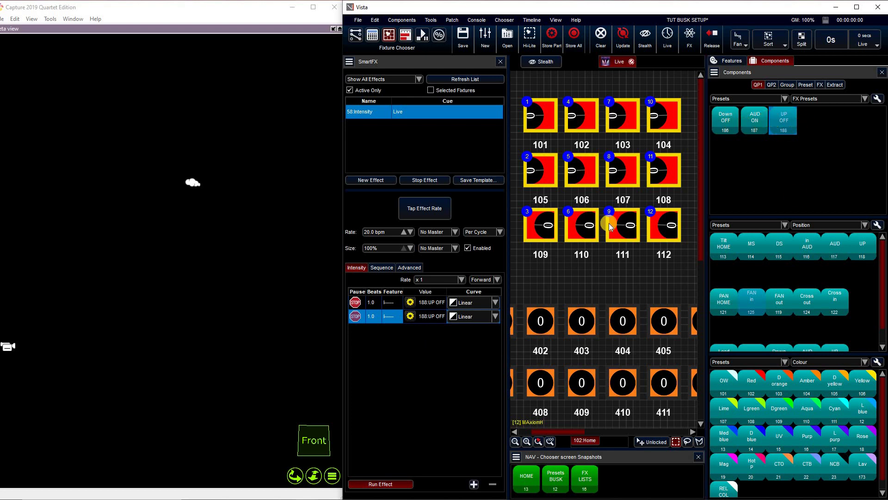
{"action": "left_click", "coordinate": [472, 485]}
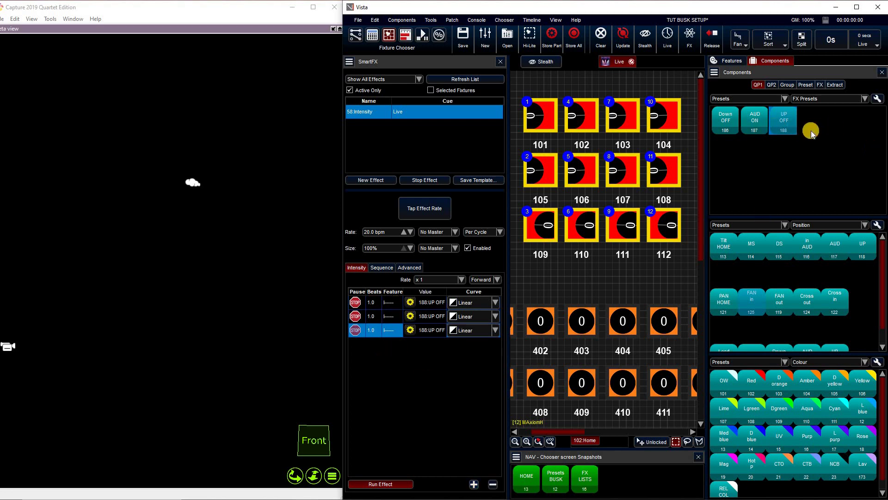
Assign presets 186 Down OFF, 187 AUD ON and 188 UP OFF to the effect's three steps.
{"action": "left_click", "coordinate": [374, 305]}
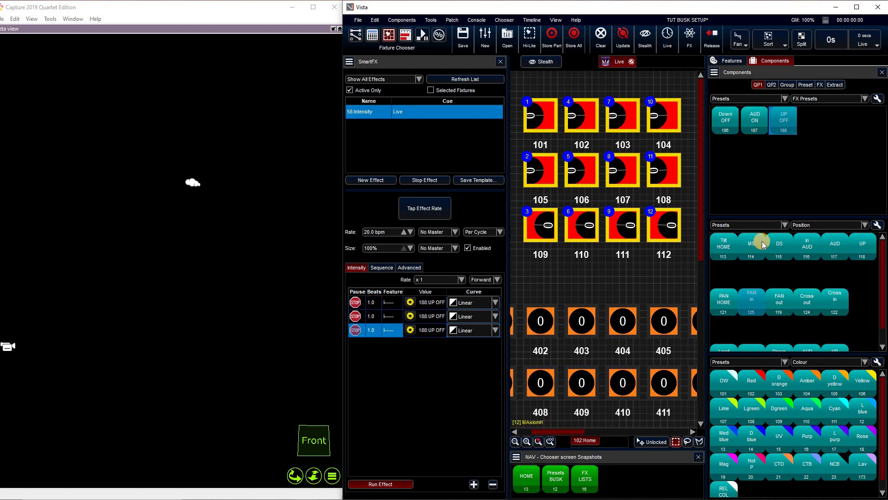
{"action": "left_click", "coordinate": [725, 118]}
{"action": "left_click", "coordinate": [373, 320]}
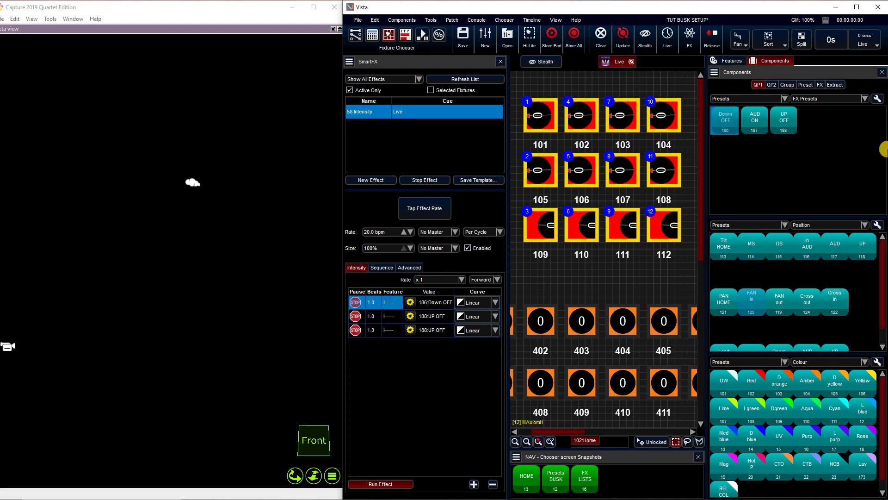
{"action": "left_click", "coordinate": [767, 112]}
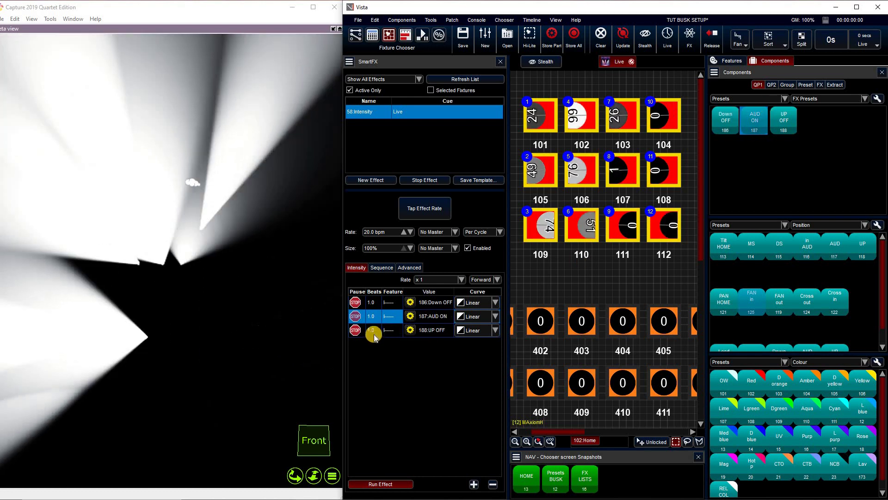
{"action": "left_click", "coordinate": [792, 122]}
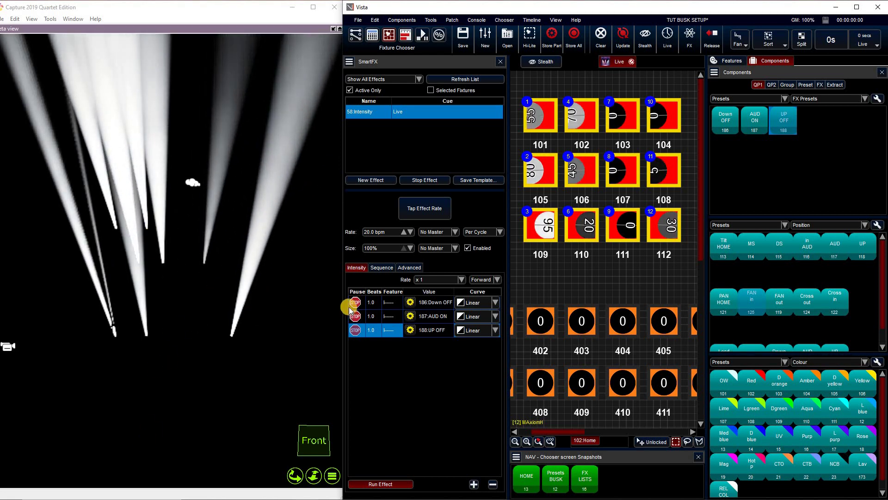
Add a Position swing effect on the Advanced tab and give it a third step.
{"action": "left_click", "coordinate": [407, 268]}
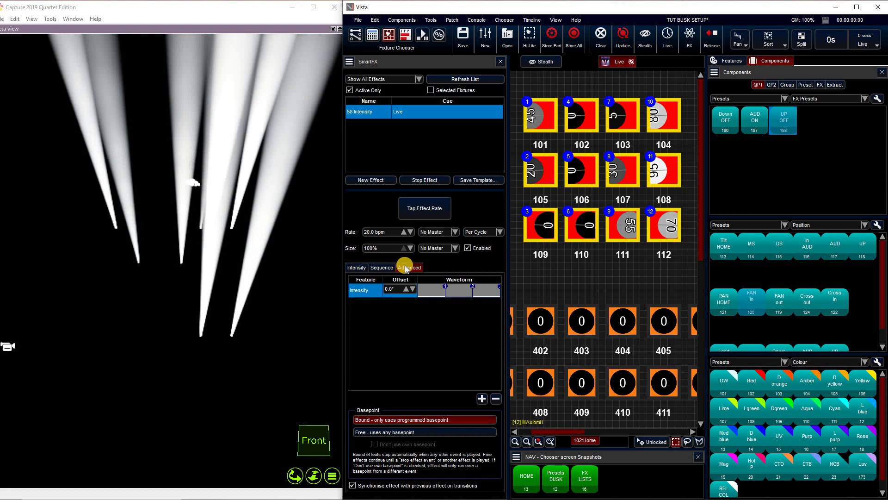
{"action": "left_click", "coordinate": [483, 399]}
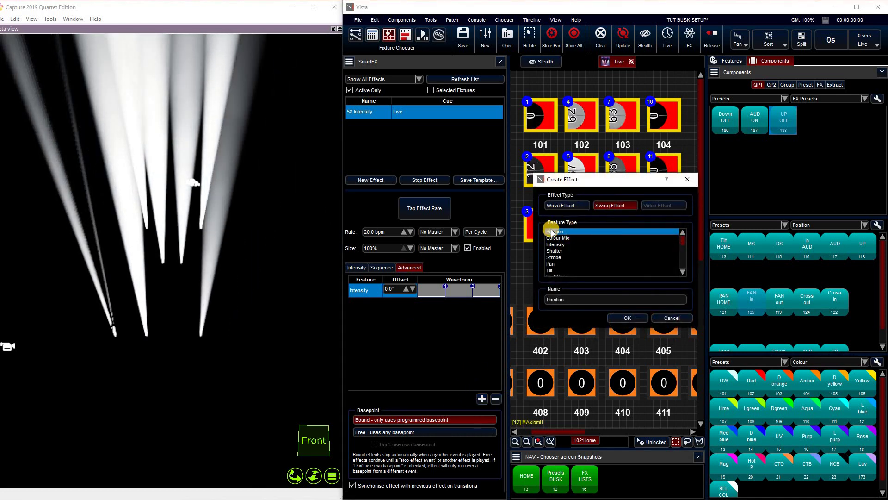
{"action": "left_click", "coordinate": [630, 318]}
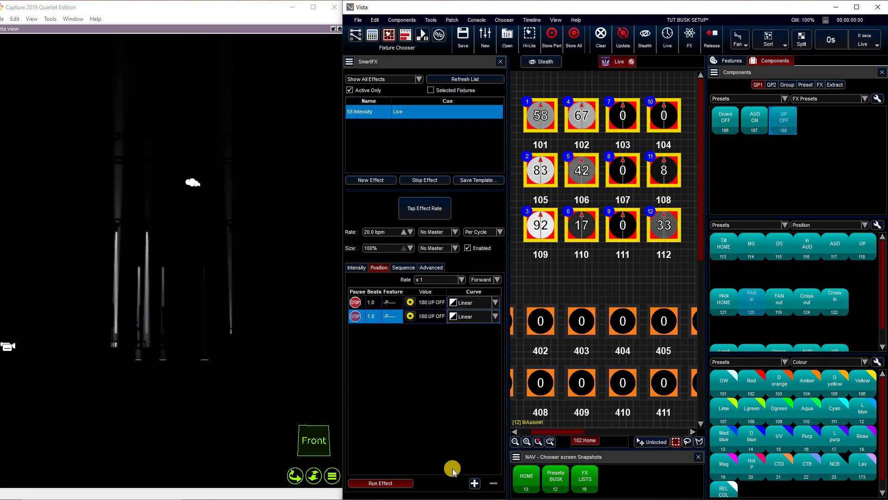
{"action": "left_click", "coordinate": [475, 483]}
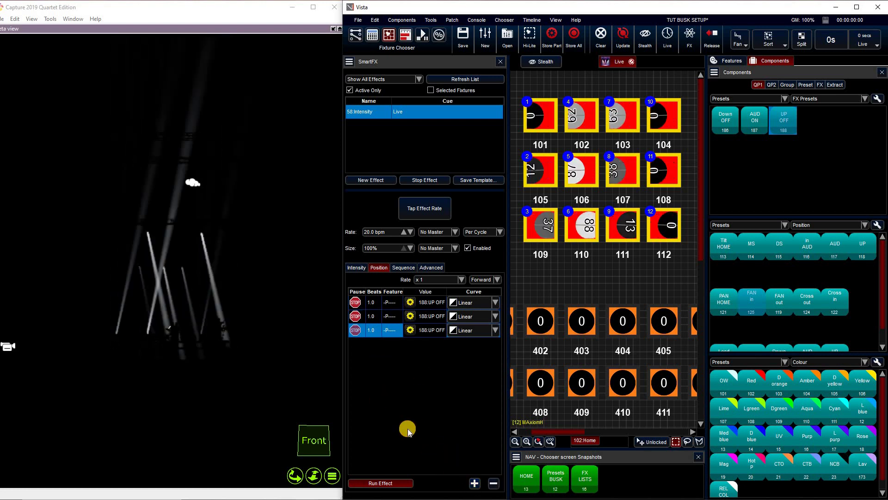
Assign presets Down OFF, AUD ON and UP OFF (186, 187, 188) to the three Position steps.
{"action": "left_click", "coordinate": [373, 303]}
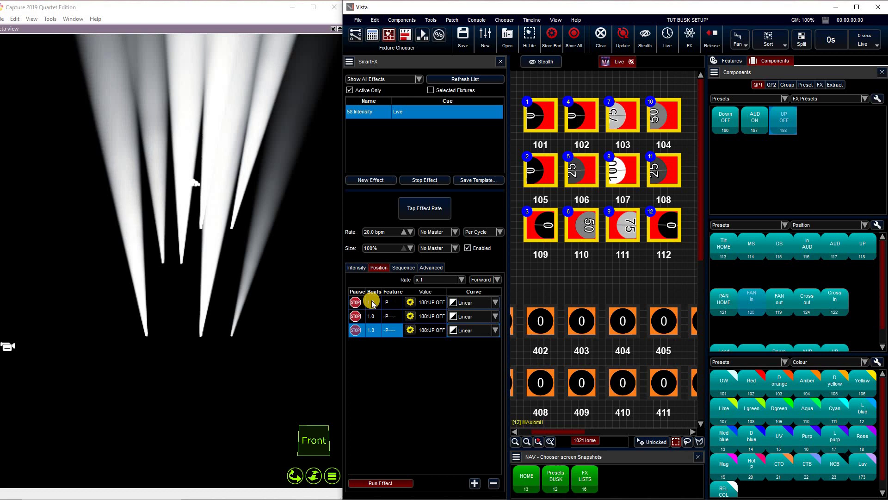
{"action": "left_click", "coordinate": [724, 119]}
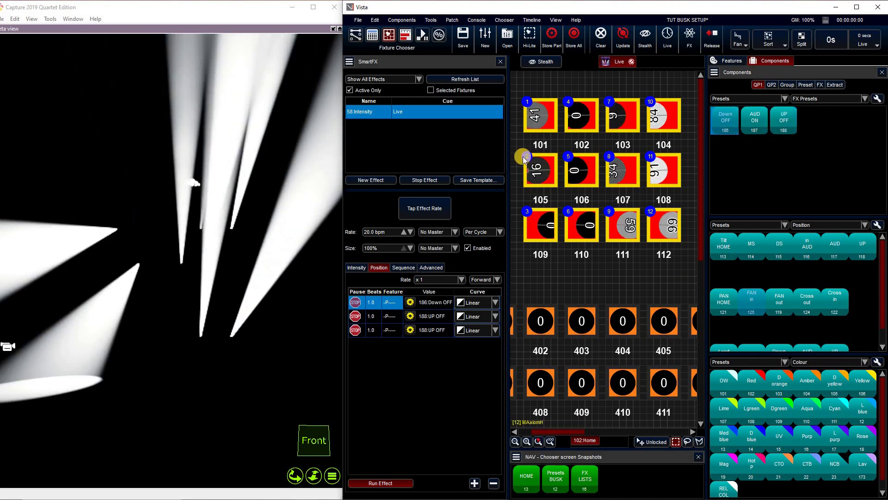
{"action": "left_click", "coordinate": [370, 317]}
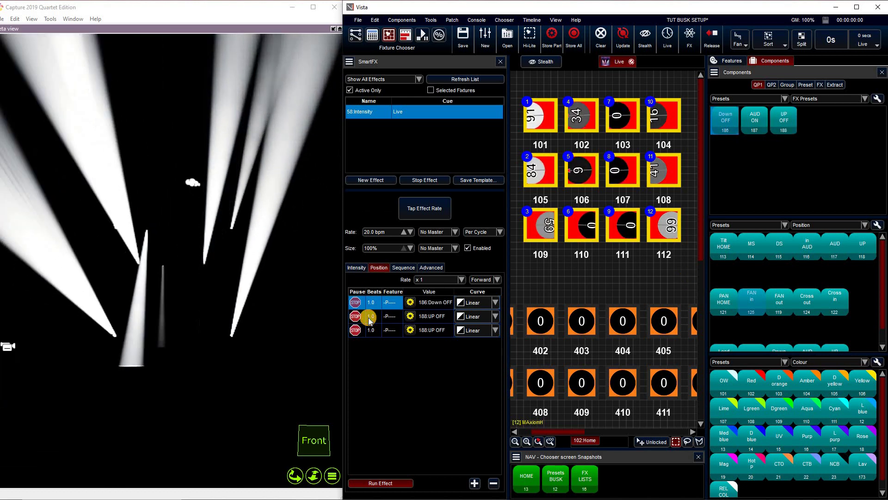
{"action": "left_click", "coordinate": [756, 121]}
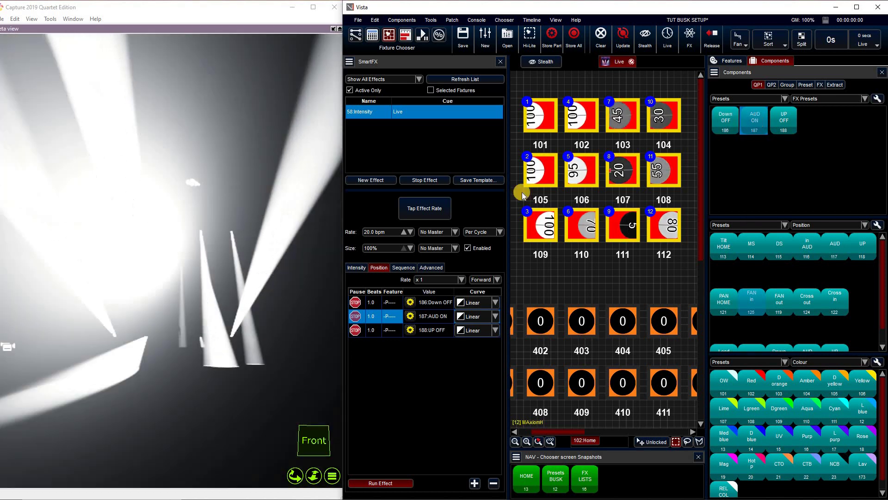
{"action": "left_click", "coordinate": [365, 342]}
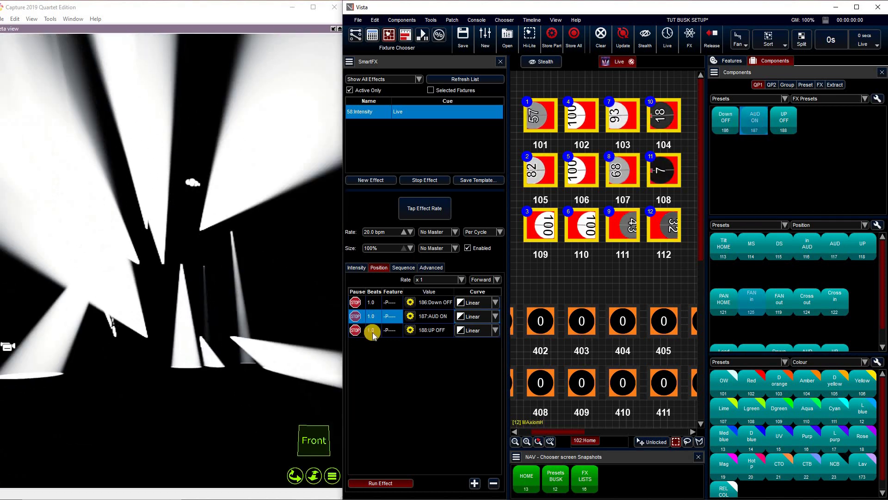
{"action": "left_click", "coordinate": [784, 116]}
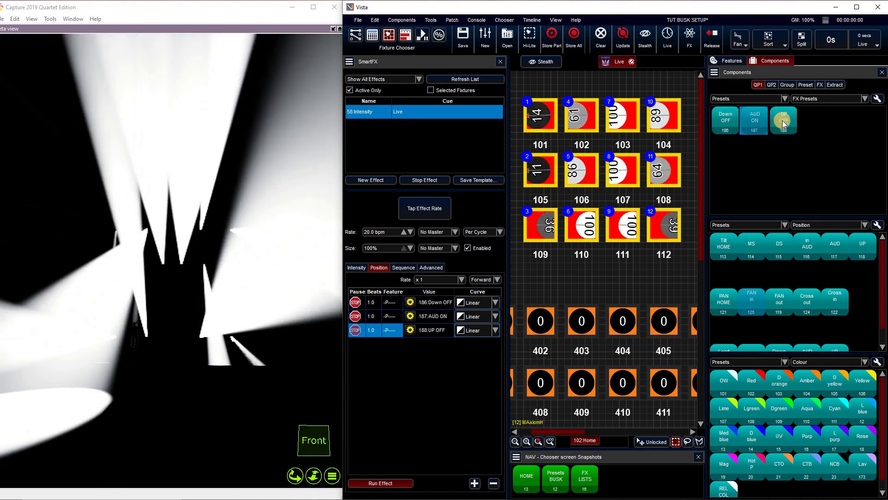
{"action": "left_click", "coordinate": [783, 121]}
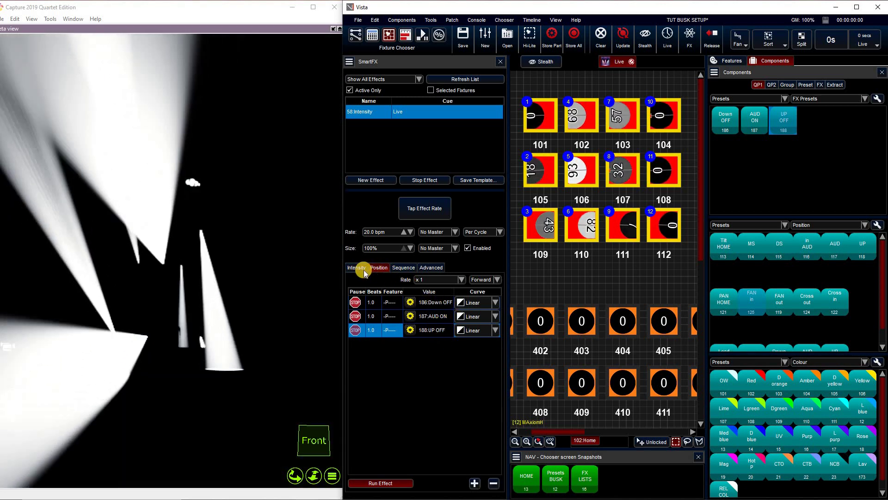
Show the SmartFX Sequence tab with overlap, stagger, order, fan curve and blocking.
{"action": "left_click", "coordinate": [380, 269]}
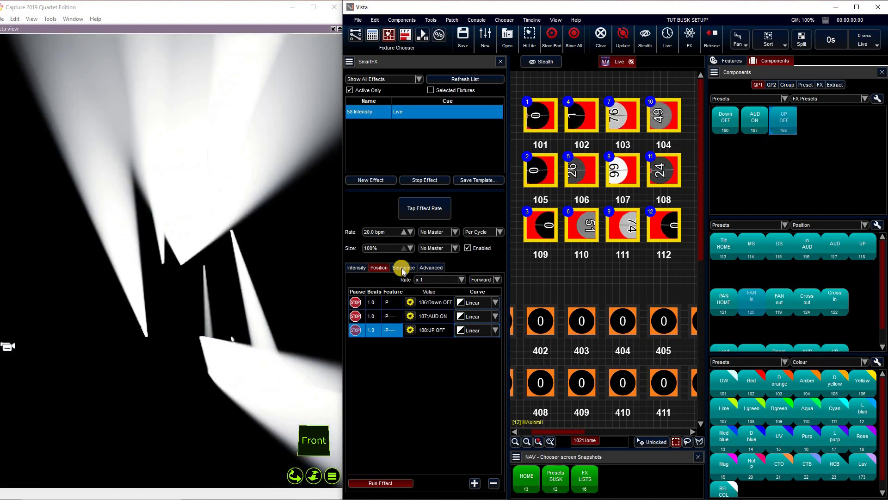
{"action": "left_click", "coordinate": [403, 268]}
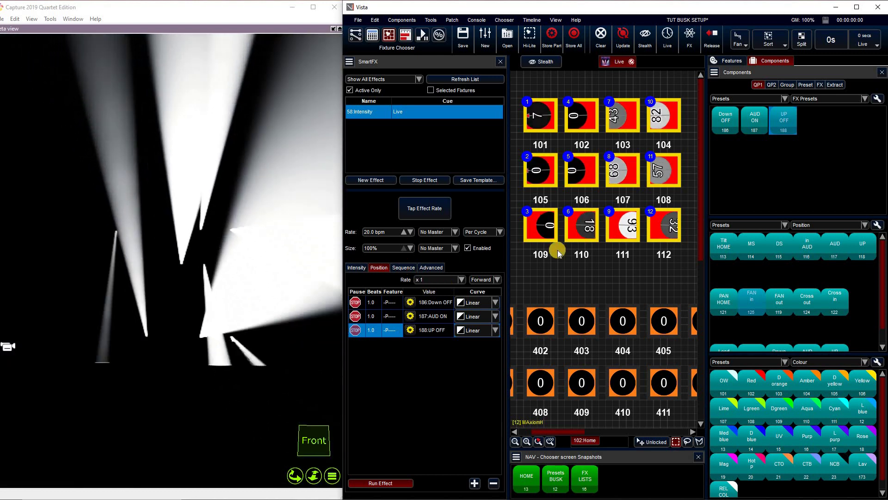
Reselect fixtures 101–112 in row order and apply a Blocking of 4.
{"action": "left_click", "coordinate": [563, 271]}
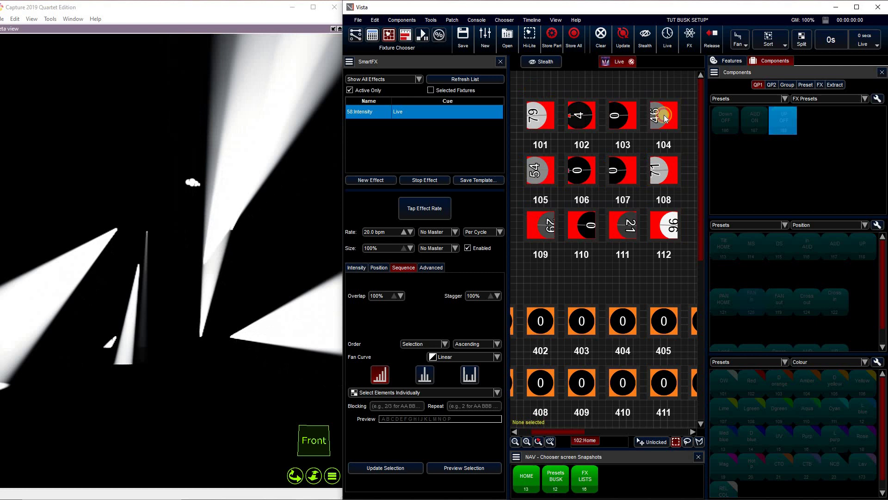
{"action": "left_click_drag", "start_coordinate": [690, 90], "coordinate": [666, 259]}
{"action": "left_click", "coordinate": [424, 375]}
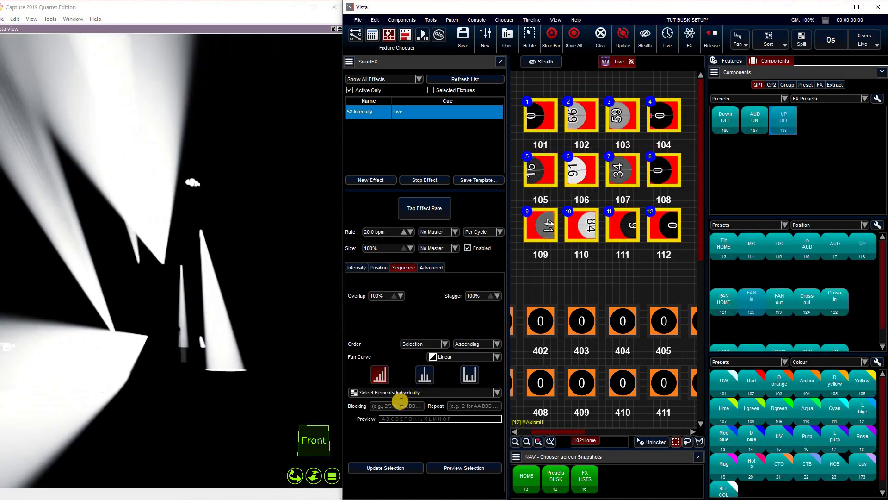
{"action": "type", "text": "4"}
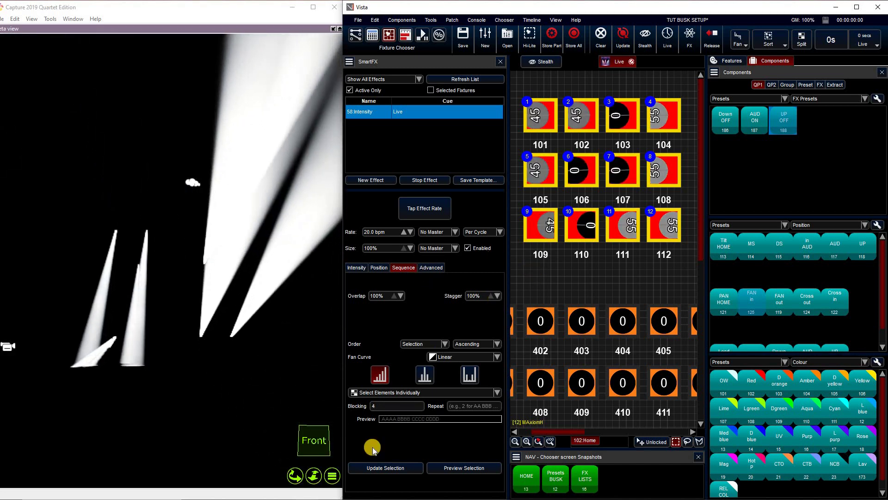
{"action": "left_click", "coordinate": [374, 475]}
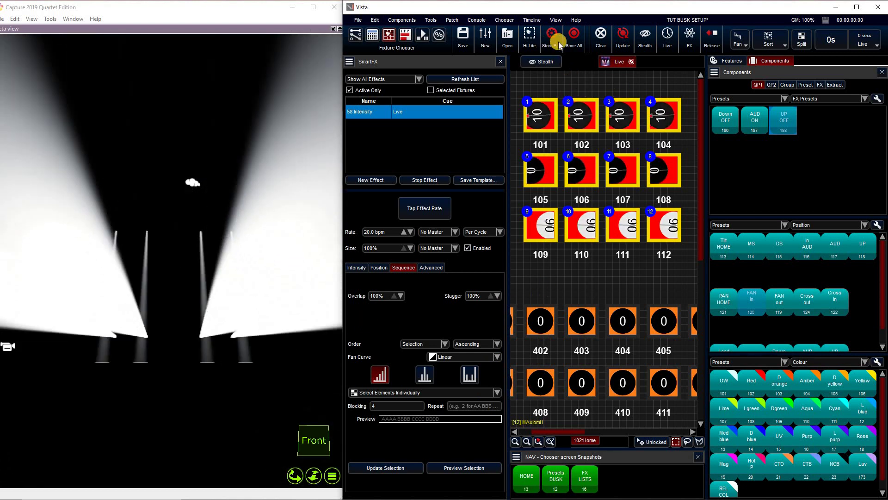
Store the effect as cue 1 of cuelist 27 named FO, 0-second fade, filtered features.
{"action": "left_click", "coordinate": [574, 36]}
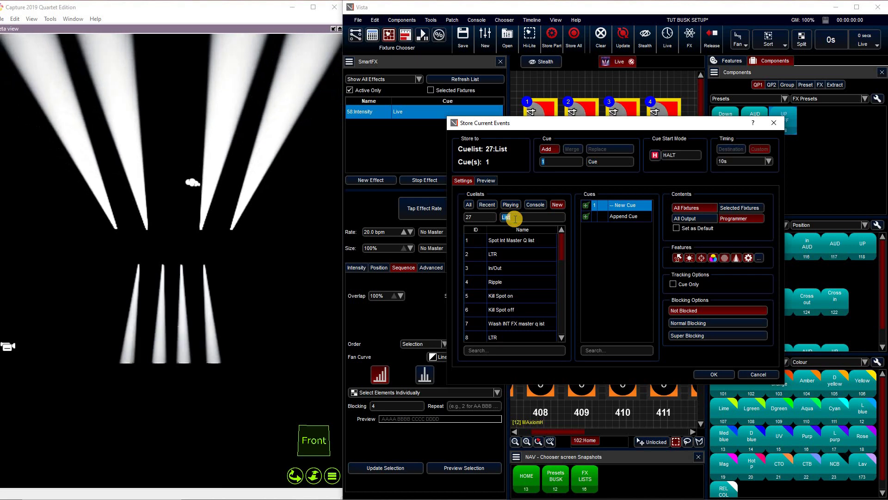
{"action": "type", "text": "FO"}
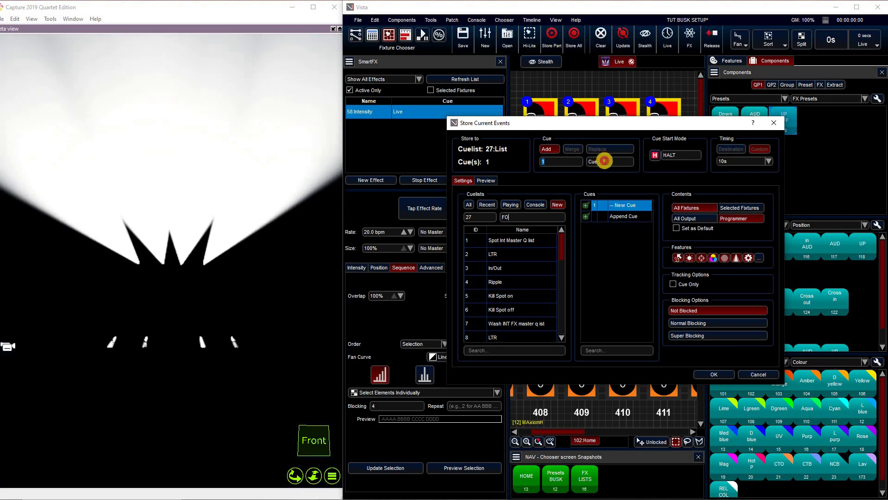
{"action": "type", "text": "FO"}
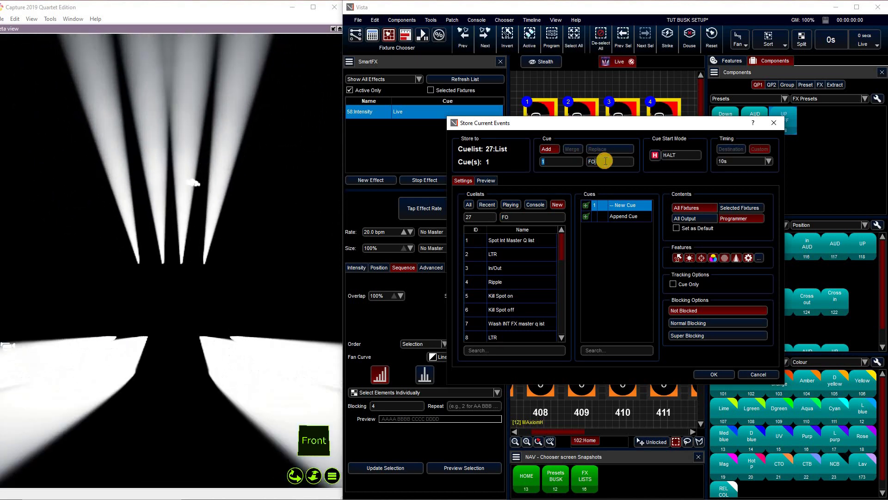
{"action": "left_click", "coordinate": [742, 160]}
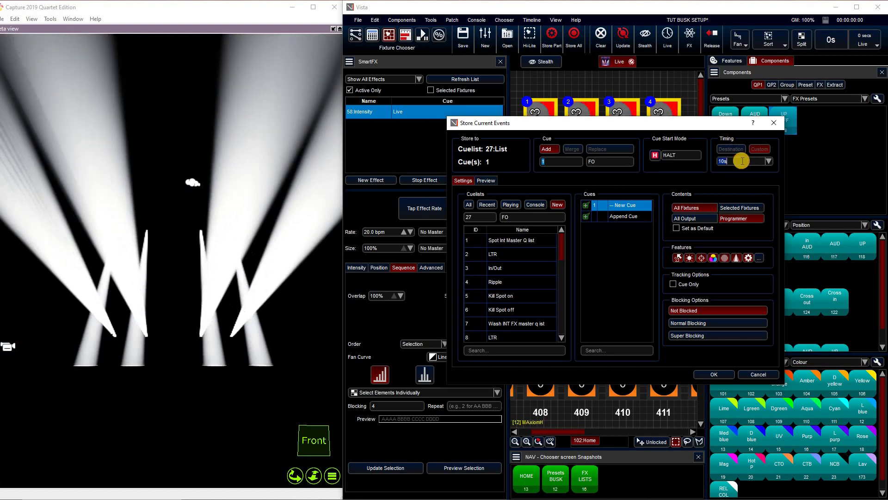
{"action": "type", "text": "0"}
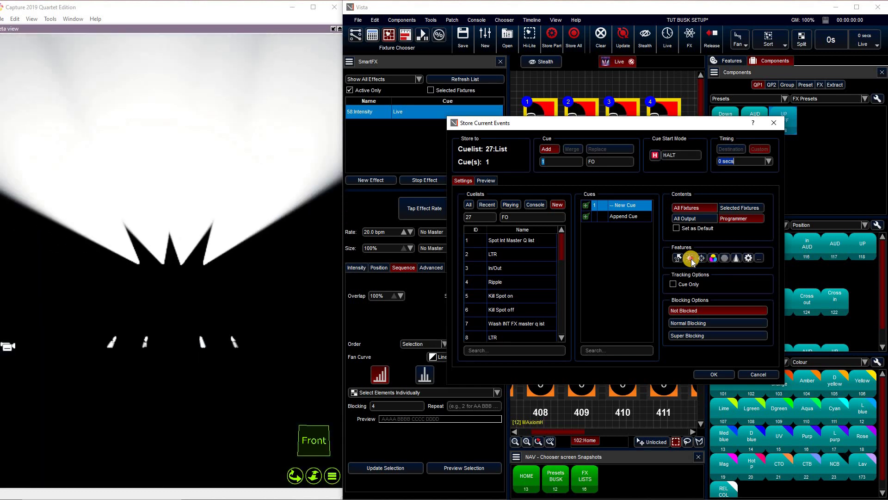
{"action": "left_click", "coordinate": [690, 258]}
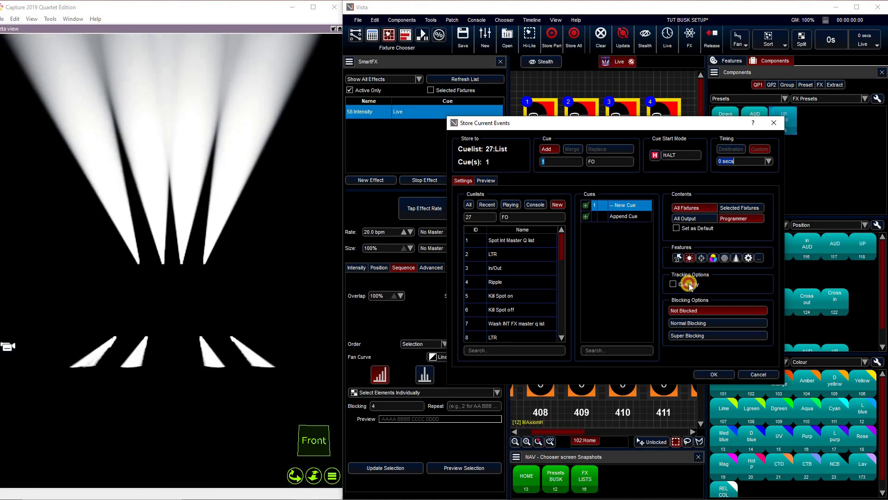
{"action": "left_click", "coordinate": [736, 258]}
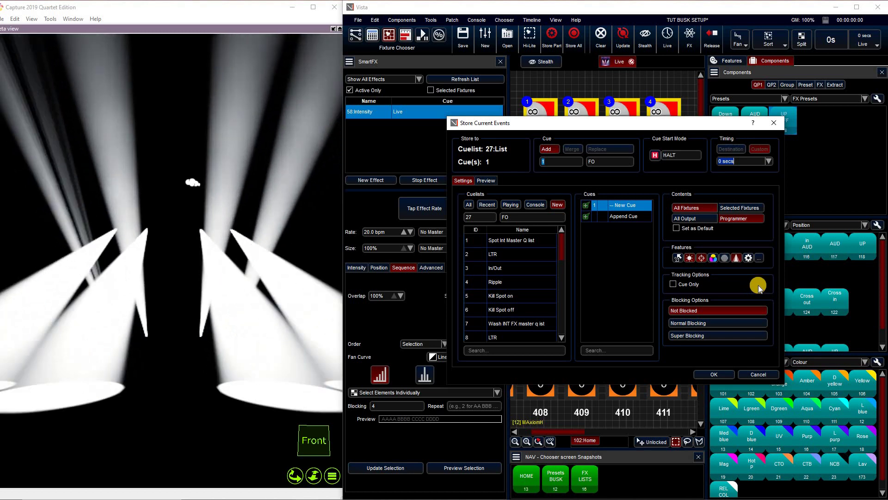
{"action": "left_click", "coordinate": [723, 374]}
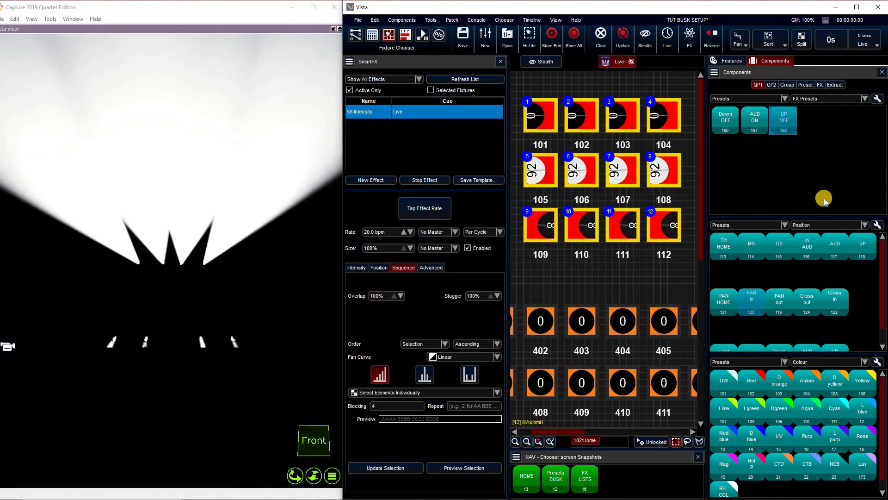
Place cuelist FO (27) on S1 playback 3, then return to the Fixture Chooser layout.
{"action": "left_click", "coordinate": [373, 35]}
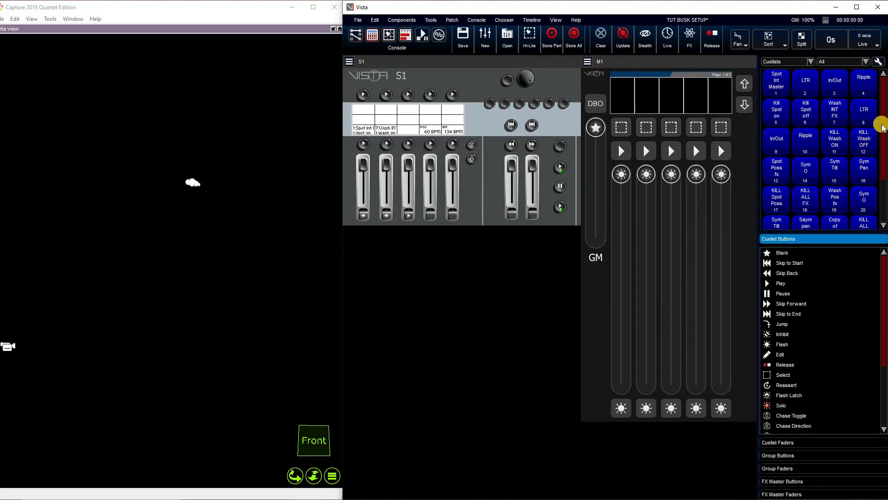
{"action": "scroll", "coordinate": [884, 210], "scroll_direction": "down", "scroll_amount": 1}
{"action": "left_click_drag", "start_coordinate": [835, 199], "coordinate": [407, 132]}
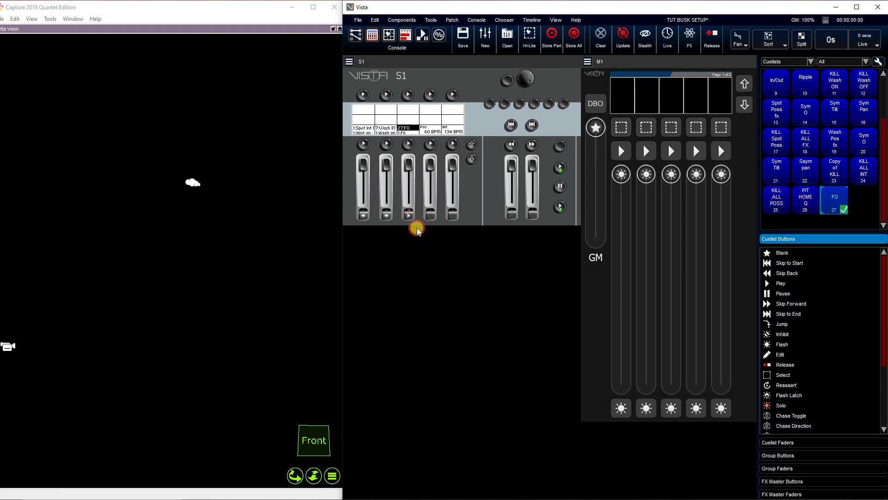
{"action": "left_click", "coordinate": [390, 36]}
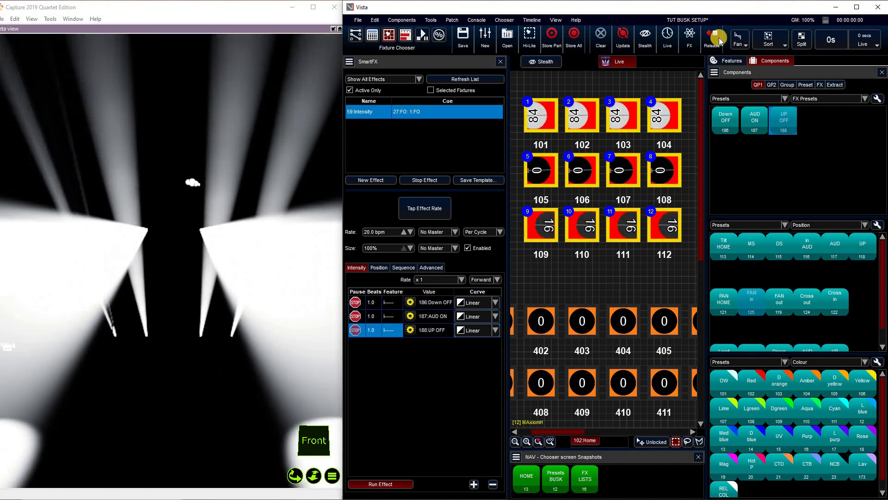
Select fixtures 101–112, apply Down OFF and FAN out, and hold Shift for preset update.
{"action": "left_click", "coordinate": [608, 273]}
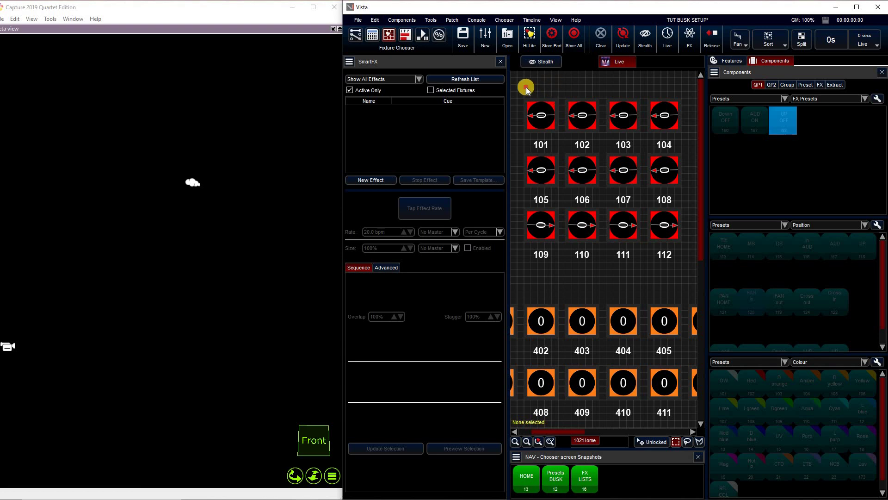
{"action": "left_click_drag", "start_coordinate": [526, 87], "coordinate": [582, 213]}
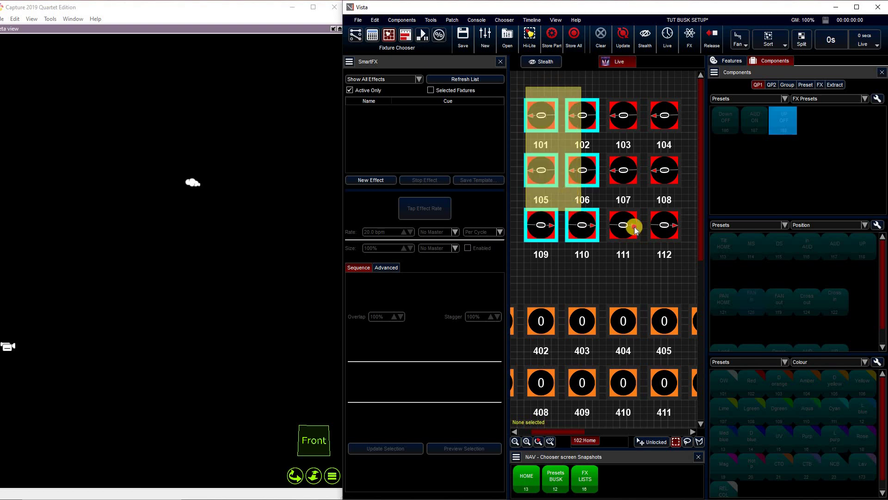
{"action": "left_click_drag", "start_coordinate": [635, 229], "coordinate": [669, 227]}
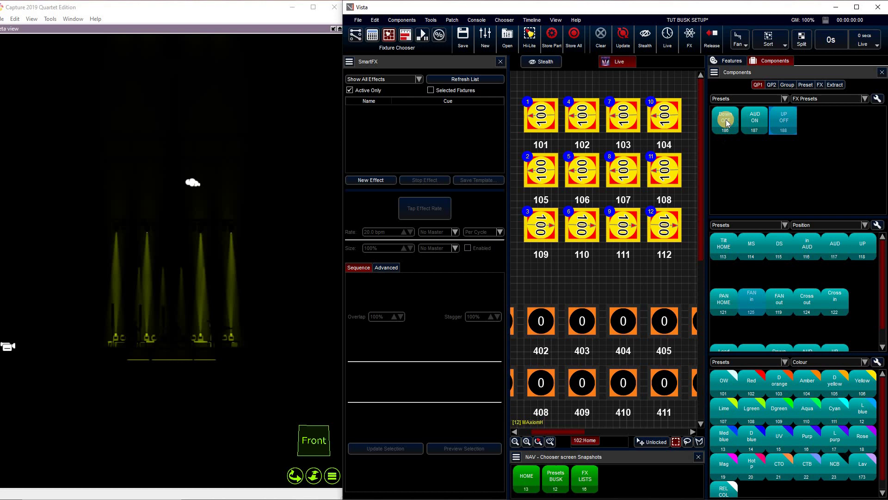
{"action": "left_click", "coordinate": [541, 37]}
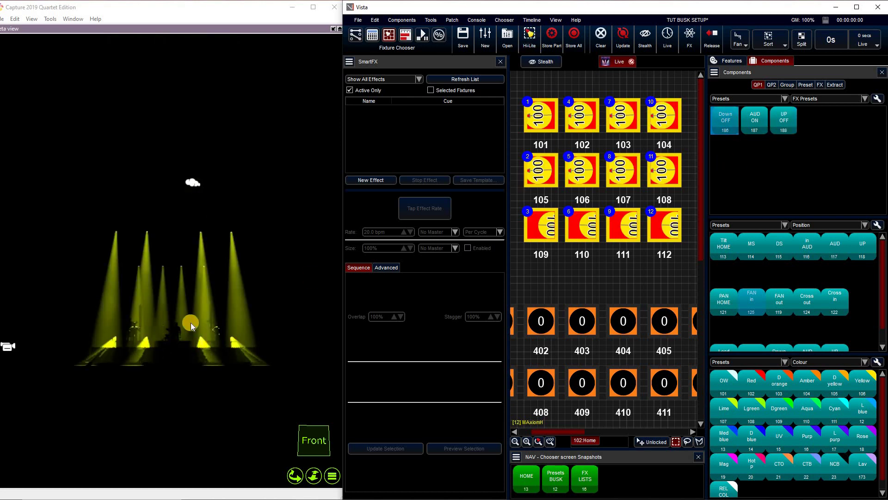
{"action": "left_click", "coordinate": [780, 303]}
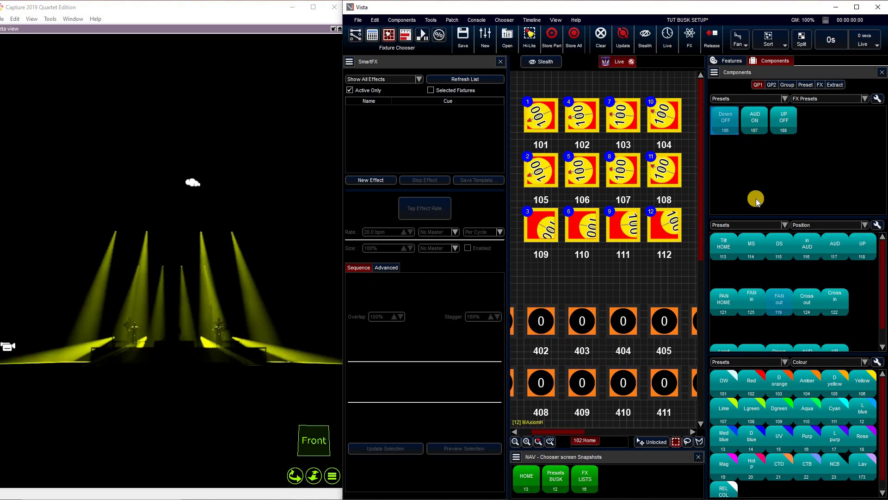
{"action": "key", "text": "shift"}
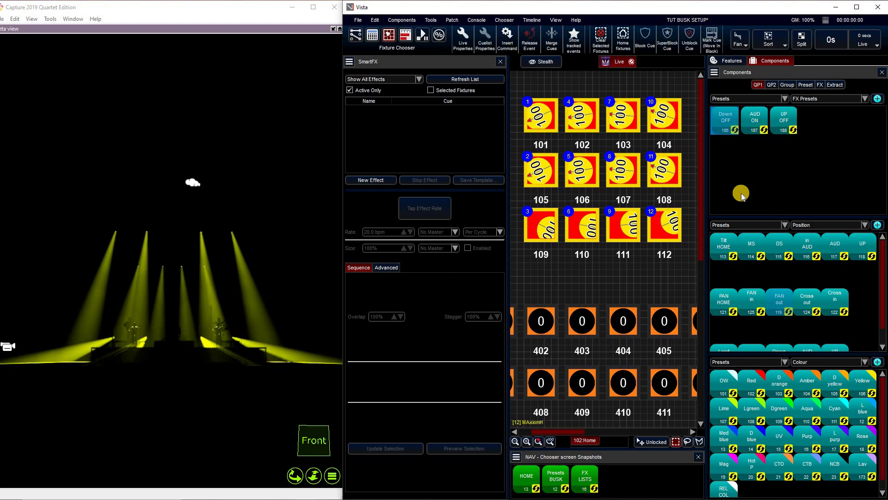
Update the Down OFF and AUD ON presets with the fanned-out beam positions.
{"action": "left_click", "coordinate": [725, 122], "text": "shift"}
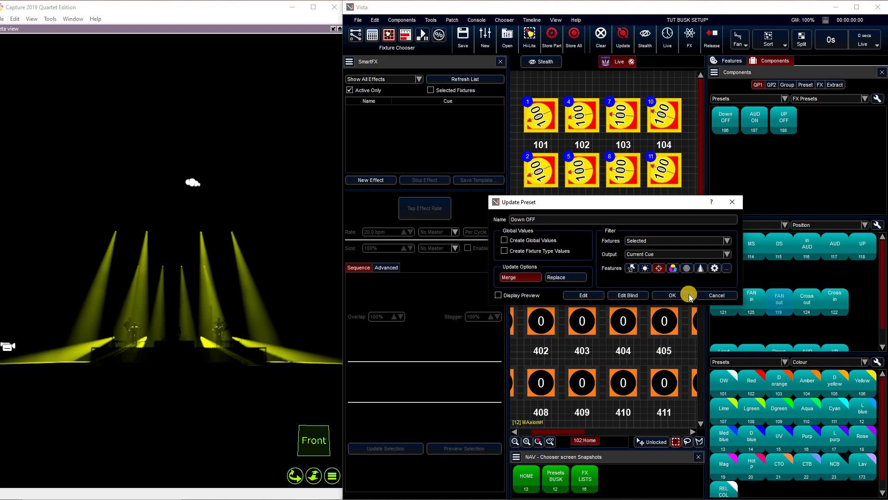
{"action": "left_click", "coordinate": [672, 296]}
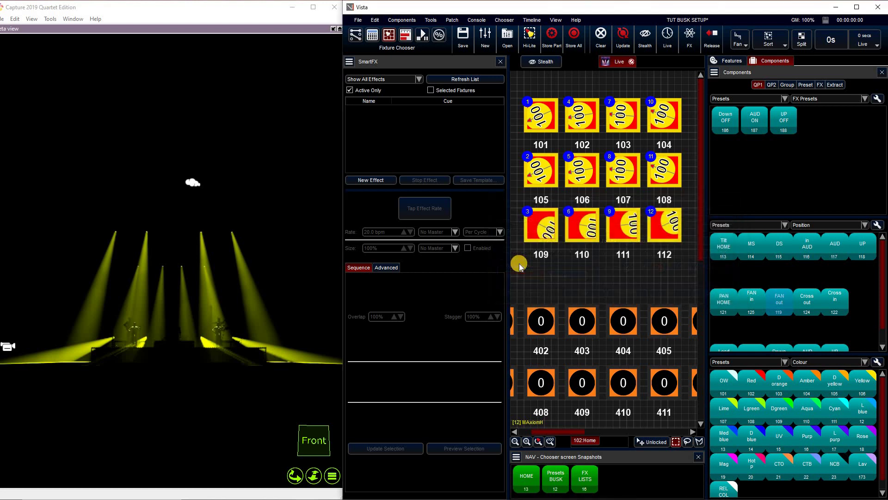
{"action": "left_click", "coordinate": [756, 123]}
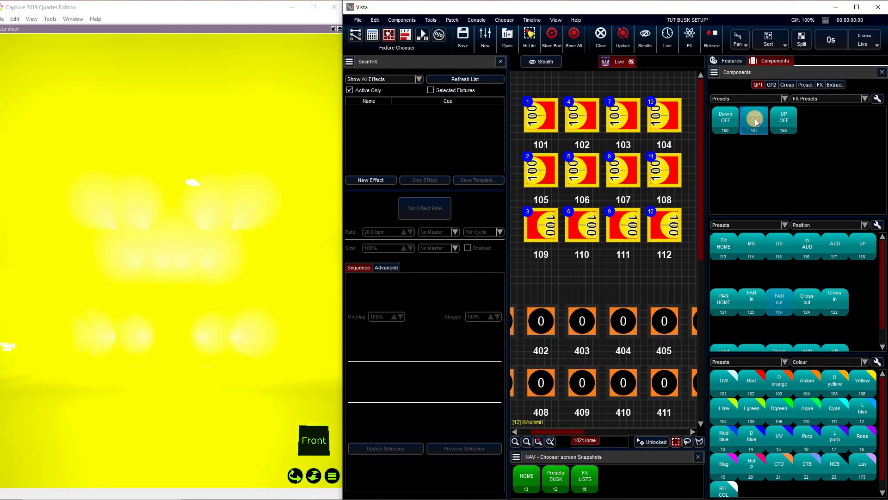
{"action": "left_click", "coordinate": [782, 311]}
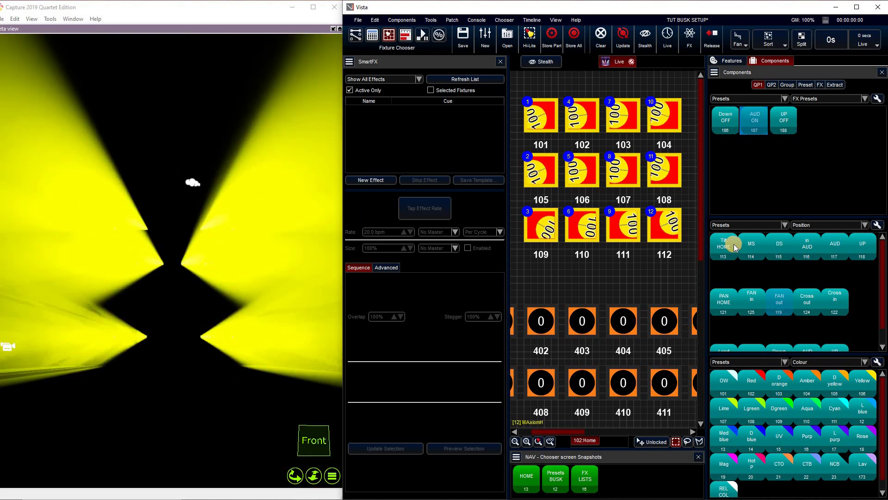
{"action": "left_click", "coordinate": [757, 121]}
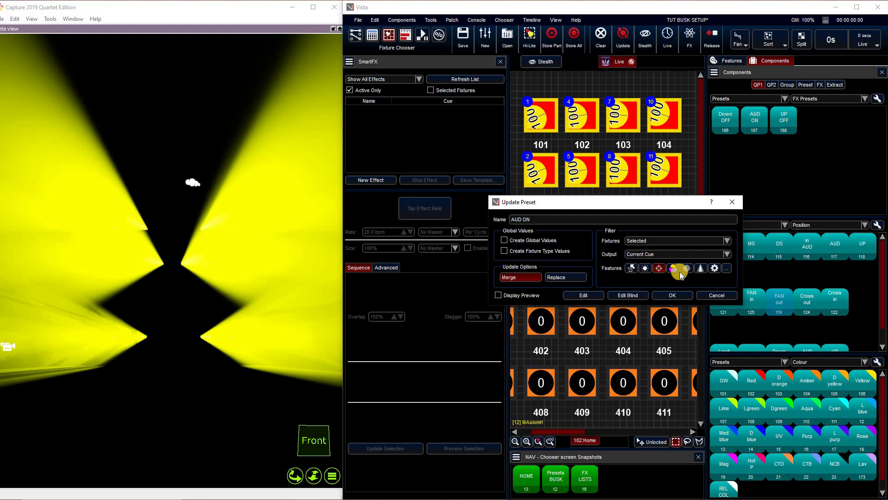
{"action": "left_click", "coordinate": [658, 268]}
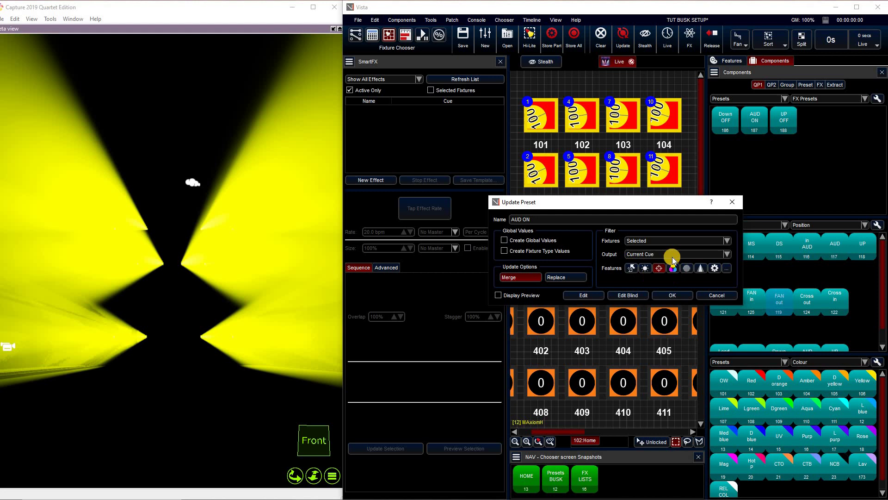
{"action": "left_click", "coordinate": [672, 296]}
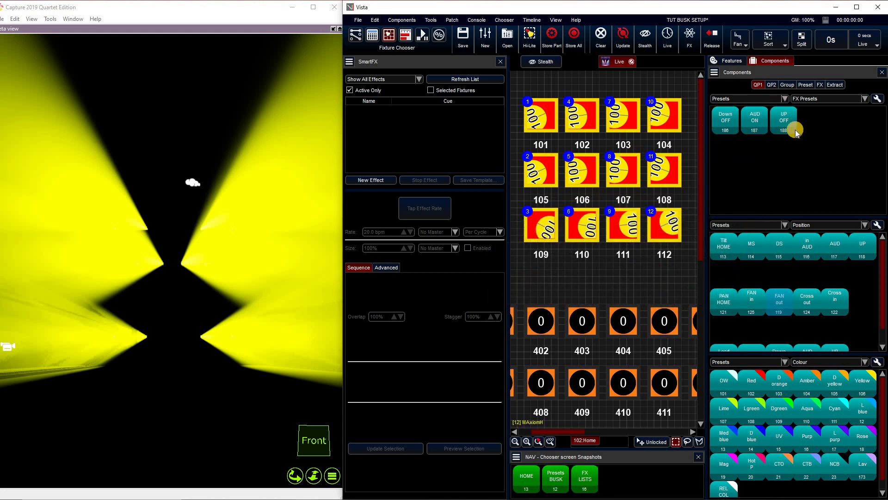
Apply UP OFF with FAN out and update the UP OFF preset with those positions.
{"action": "left_click", "coordinate": [784, 119]}
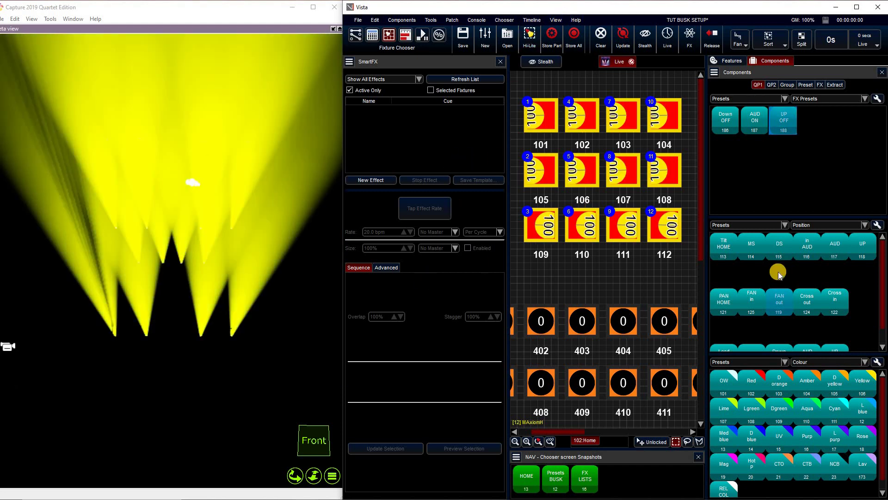
{"action": "left_click", "coordinate": [781, 303]}
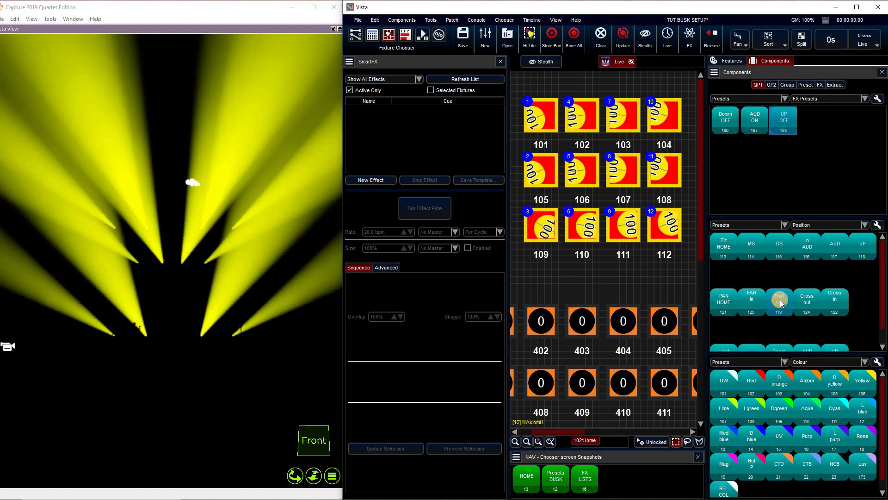
{"action": "left_click", "coordinate": [784, 119], "text": "shift"}
{"action": "left_click", "coordinate": [646, 268]}
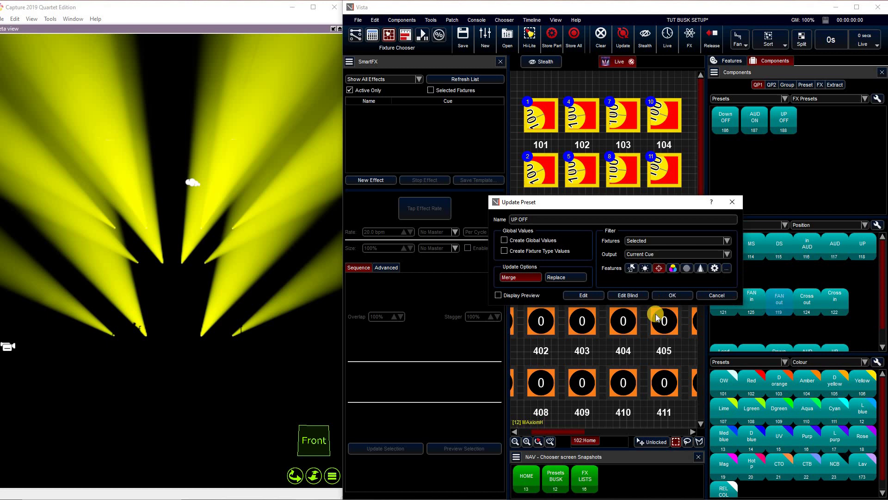
{"action": "left_click", "coordinate": [688, 299]}
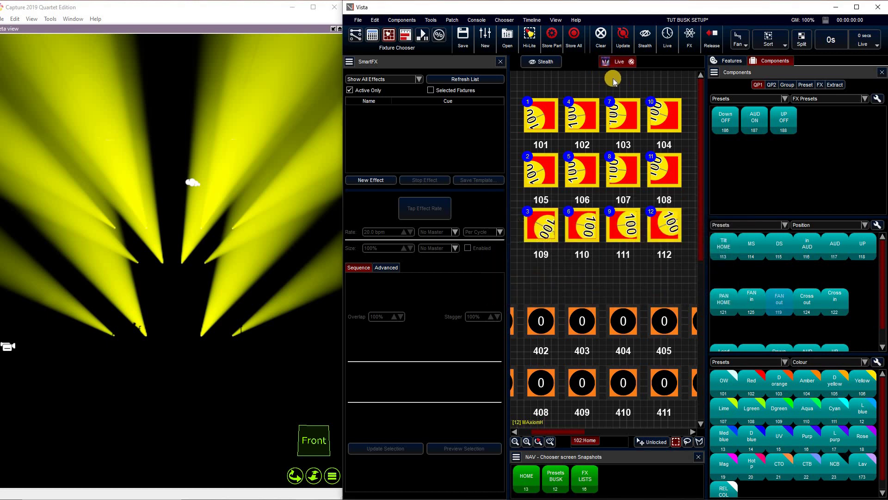
Clear the programmer and switch to the Console layout to play cuelist FO.
{"action": "left_click", "coordinate": [648, 172]}
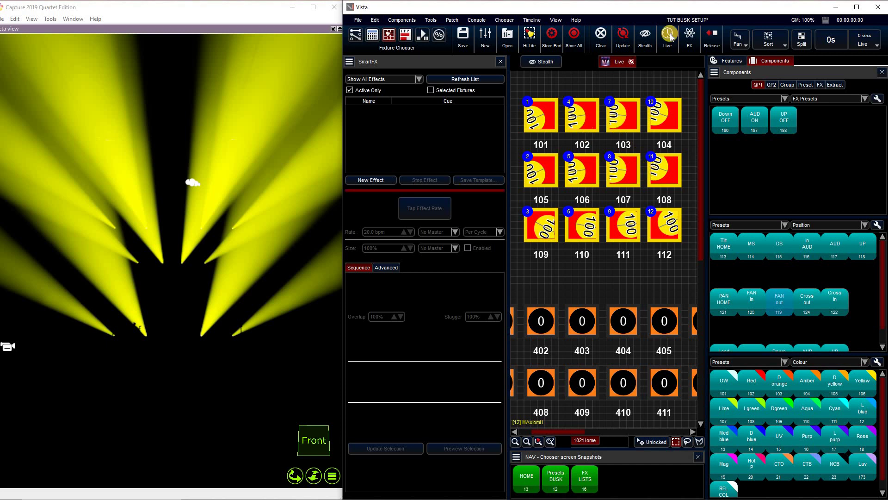
{"action": "left_click", "coordinate": [603, 39]}
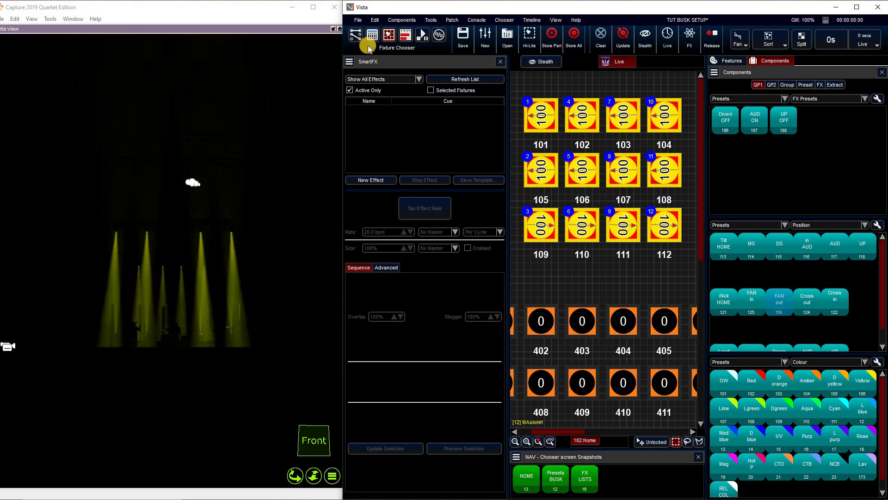
{"action": "left_click", "coordinate": [410, 161]}
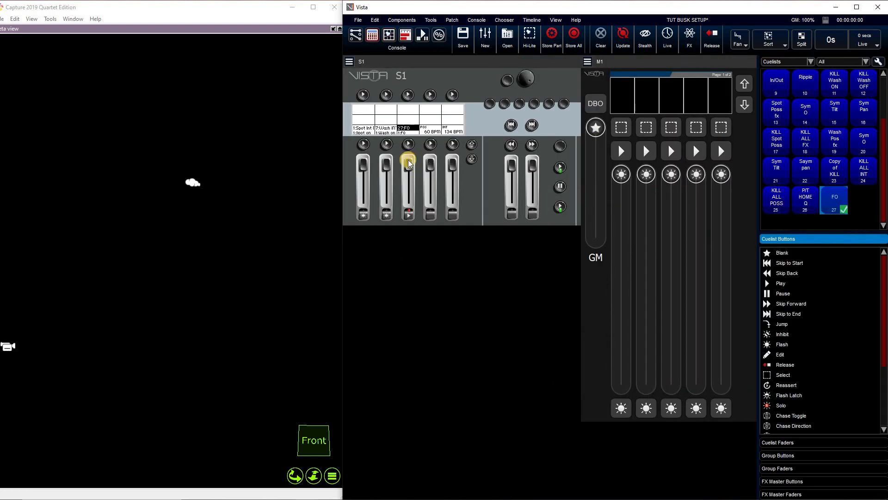